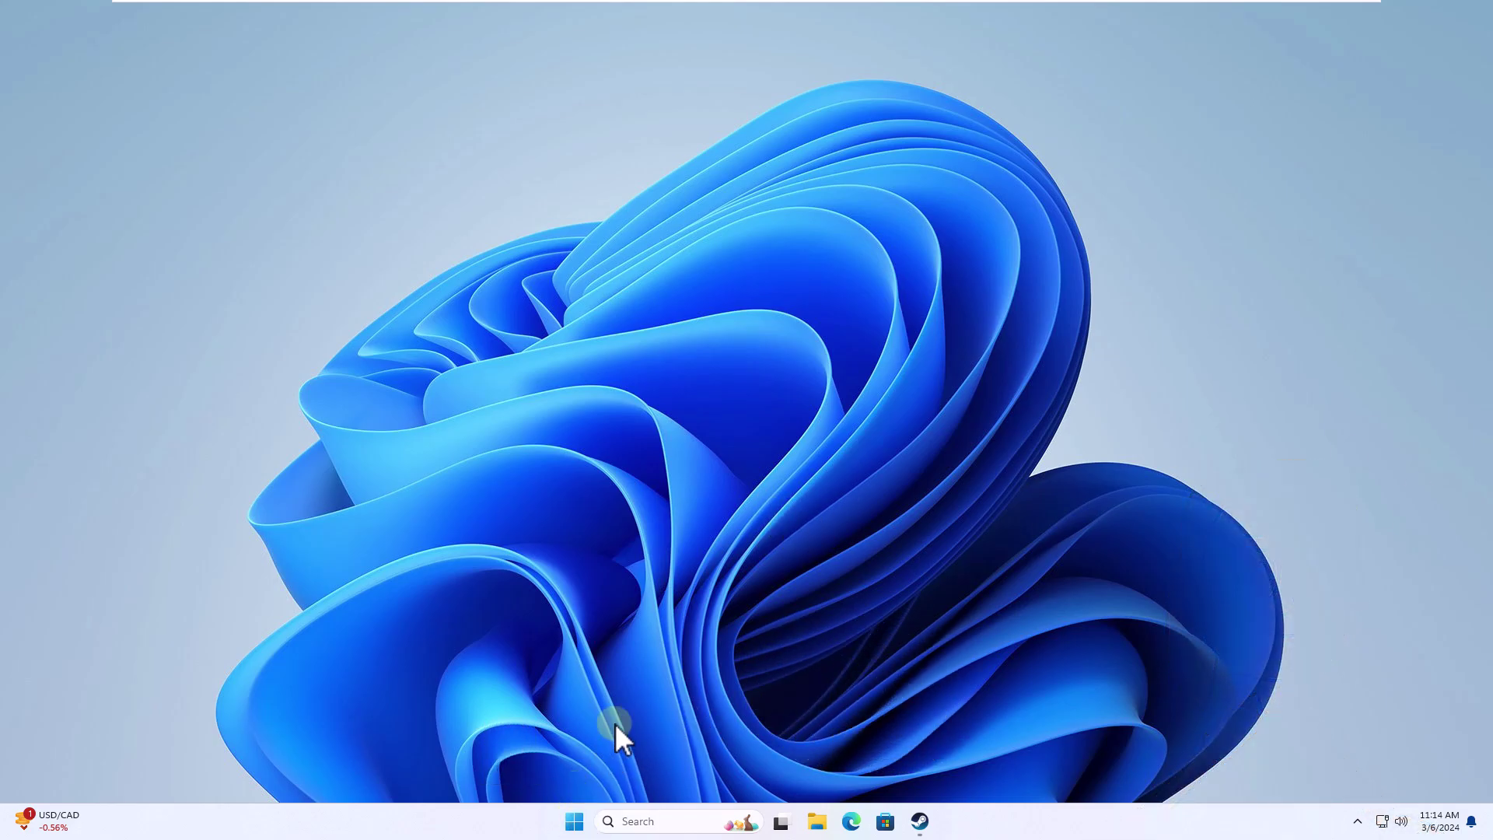
End the Steam Client WebHelper process in Task Manager, then close Task Manager
{"action": "key", "text": "super+x"}
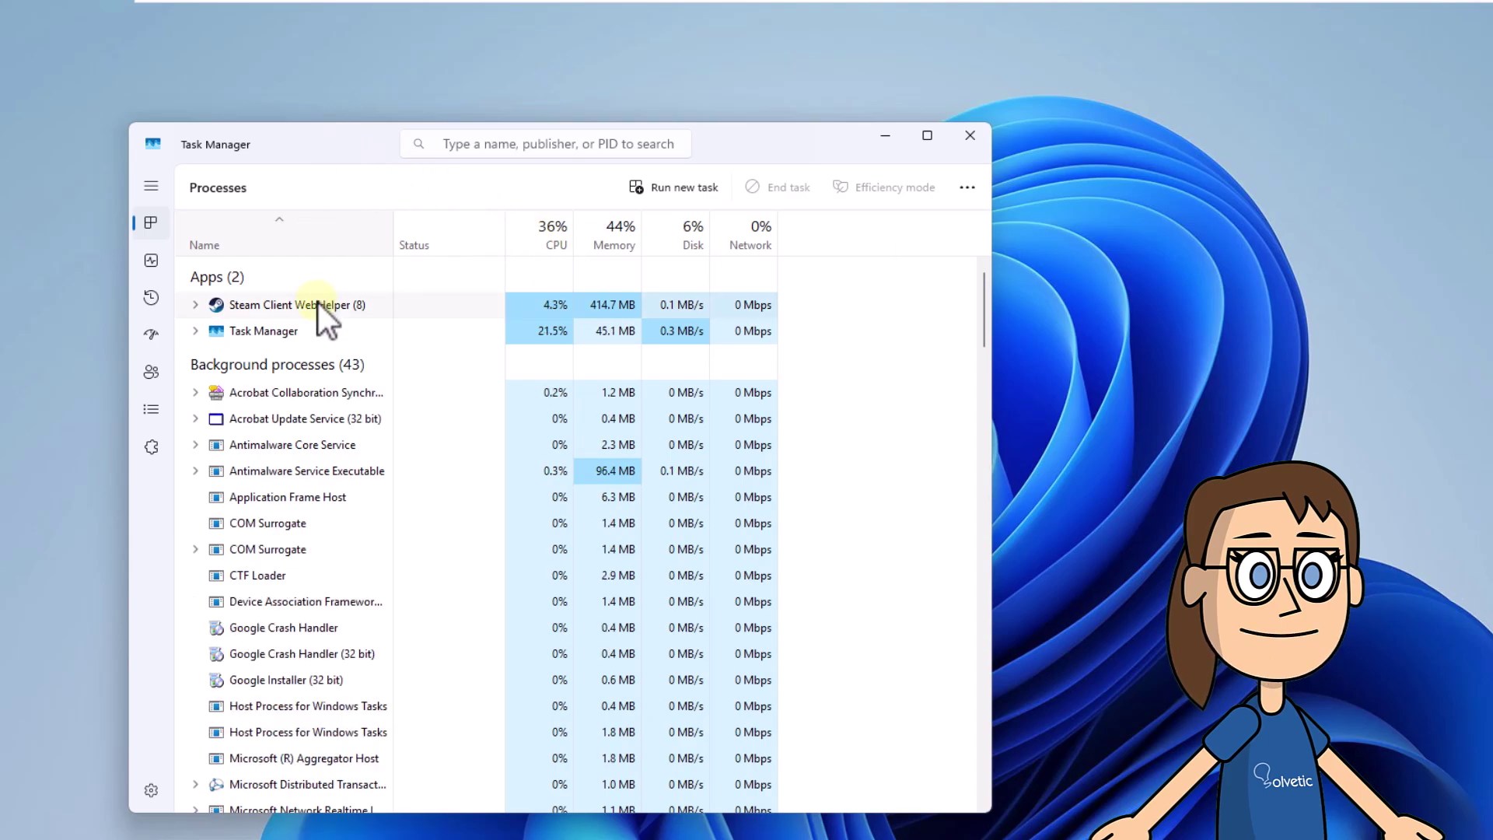
{"action": "left_click", "coordinate": [319, 306]}
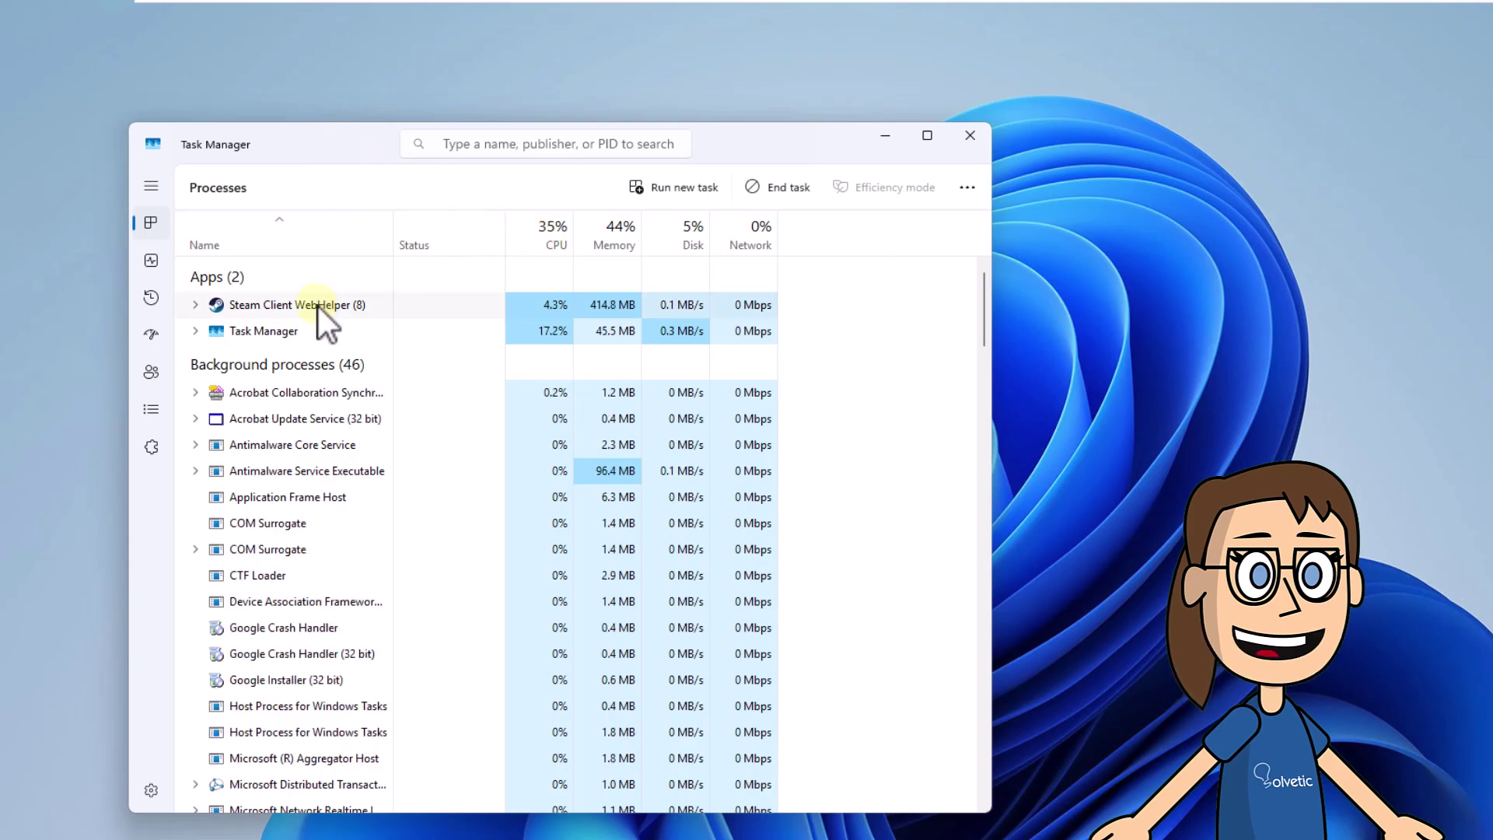
{"action": "left_click", "coordinate": [790, 189]}
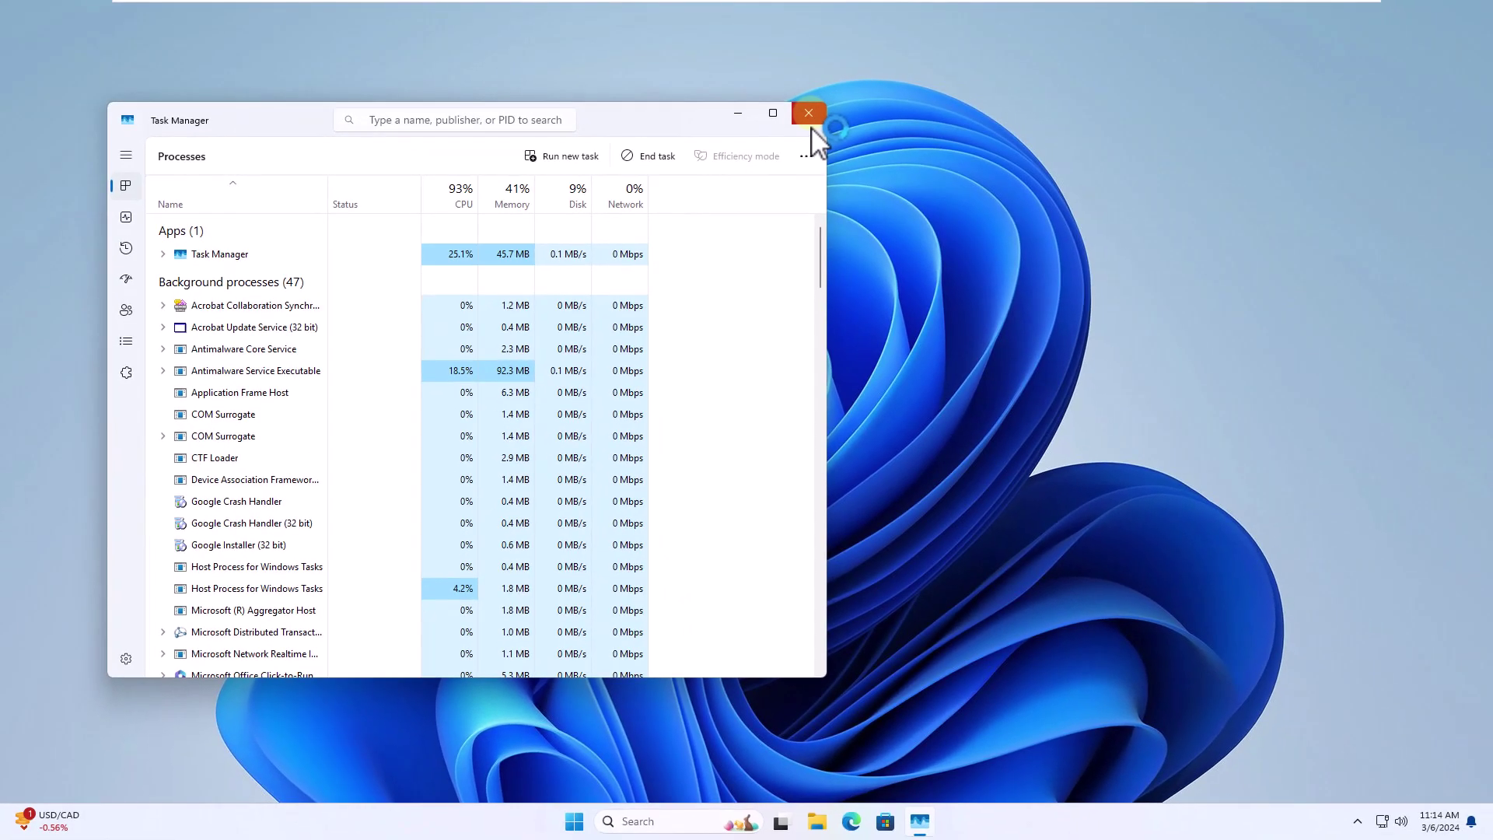
{"action": "left_click", "coordinate": [812, 124]}
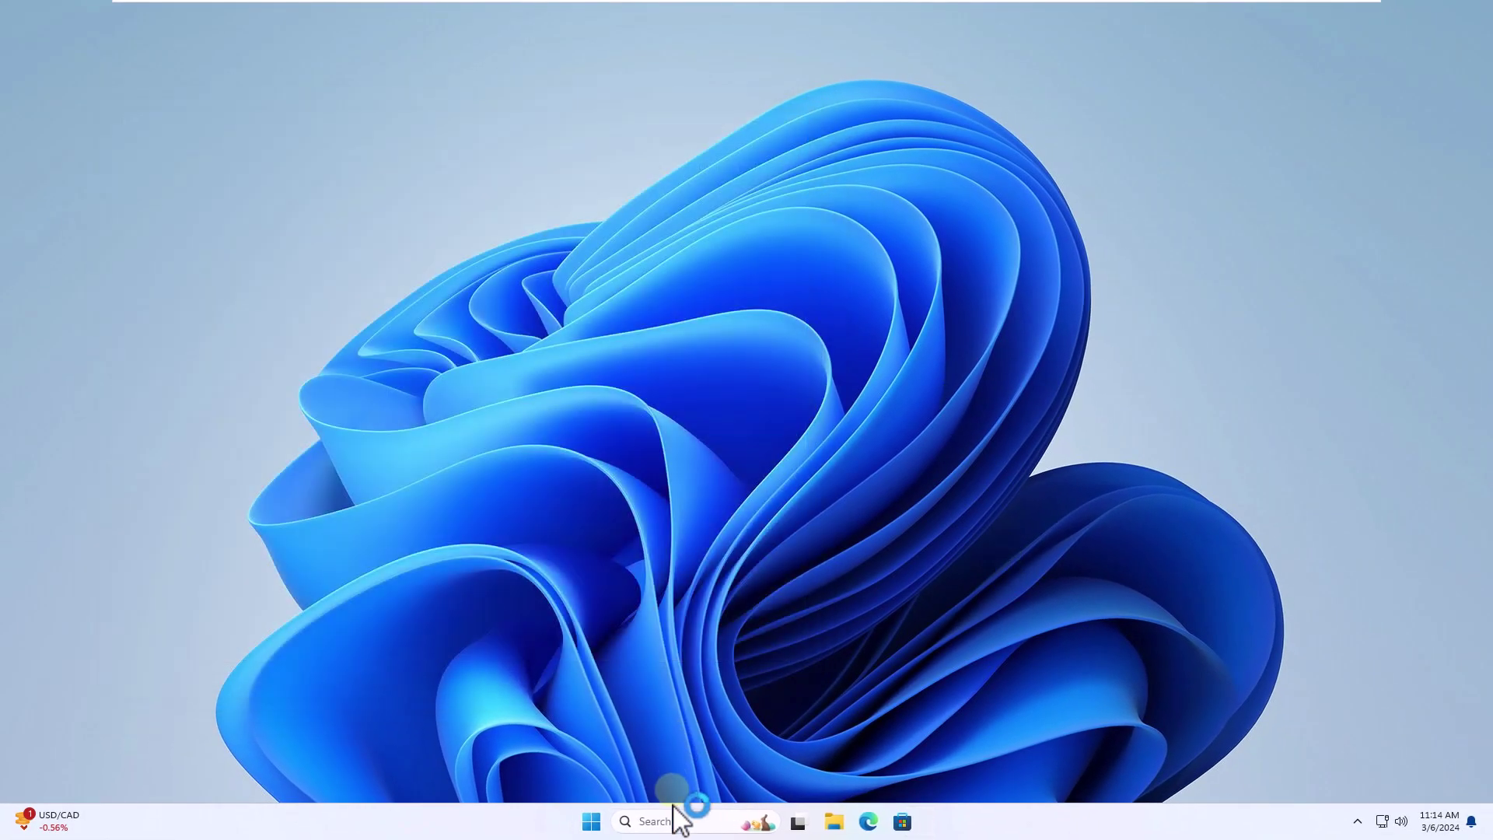
Relaunch Steam by searching Windows for 'steam', then minimize its window
{"action": "left_click", "coordinate": [669, 821]}
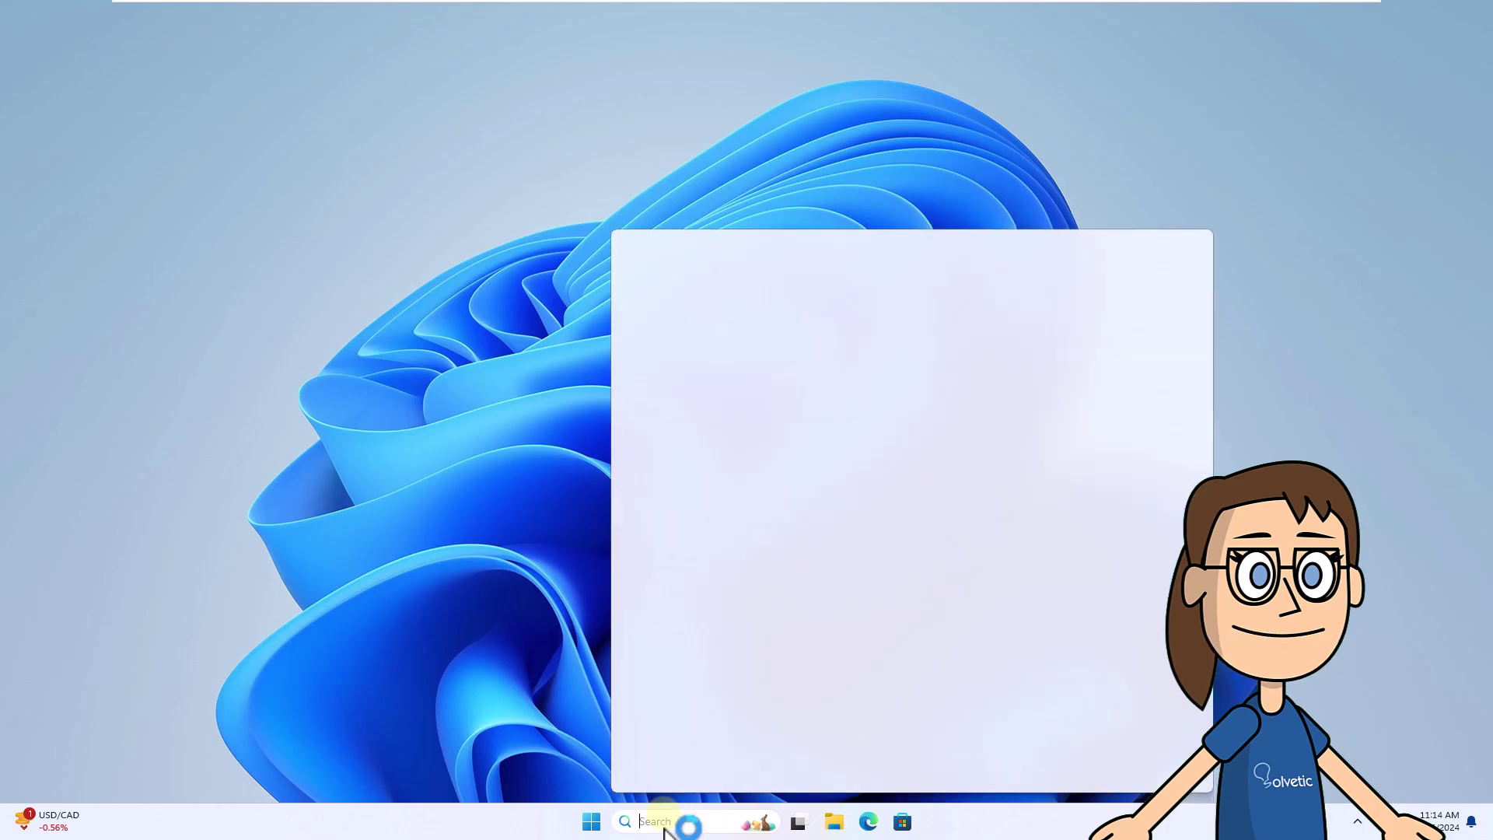
{"action": "type", "text": "stea"}
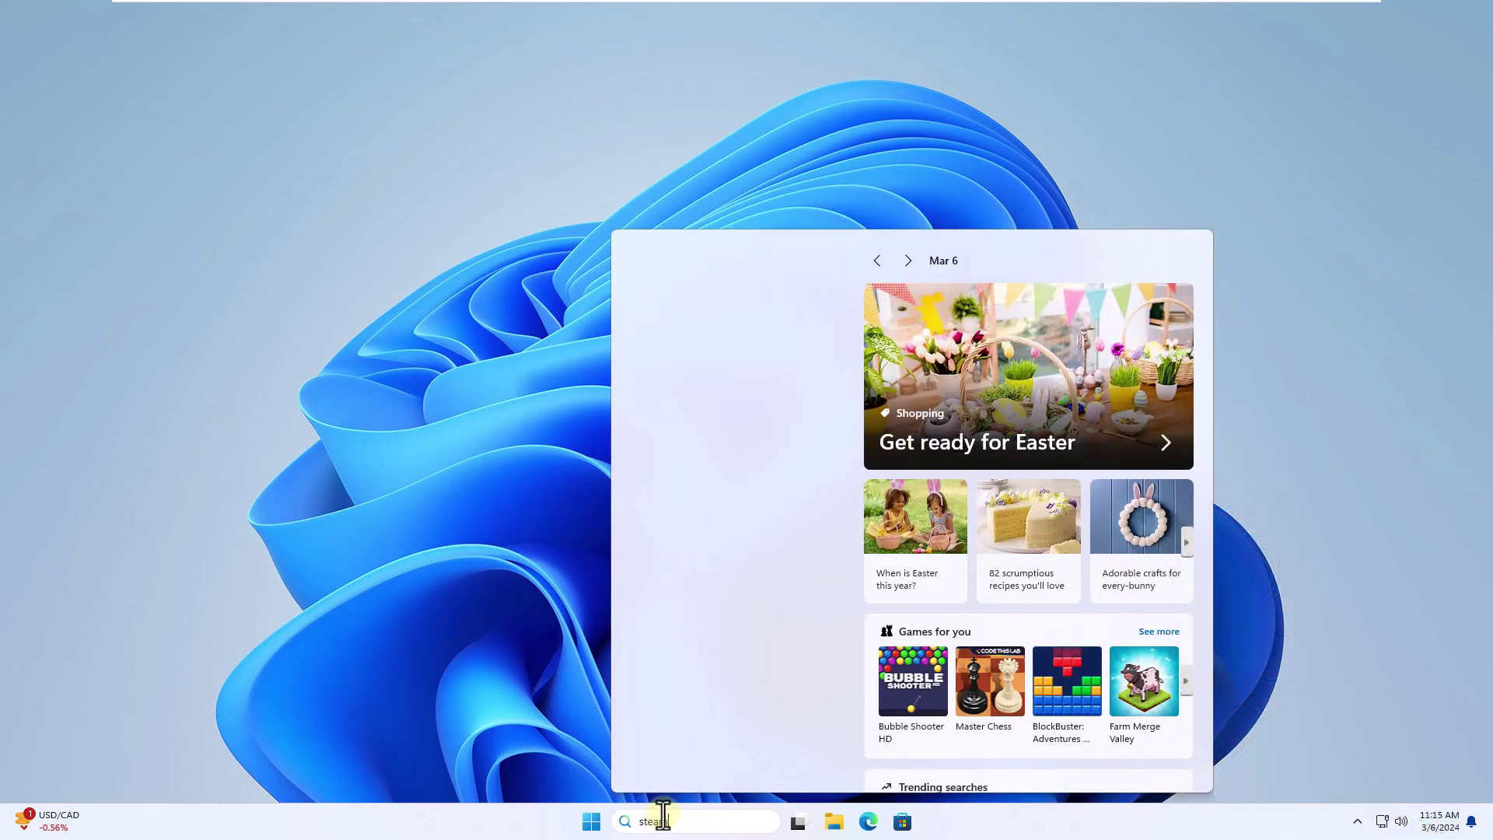
{"action": "type", "text": "m"}
{"action": "left_click", "coordinate": [1291, 339]}
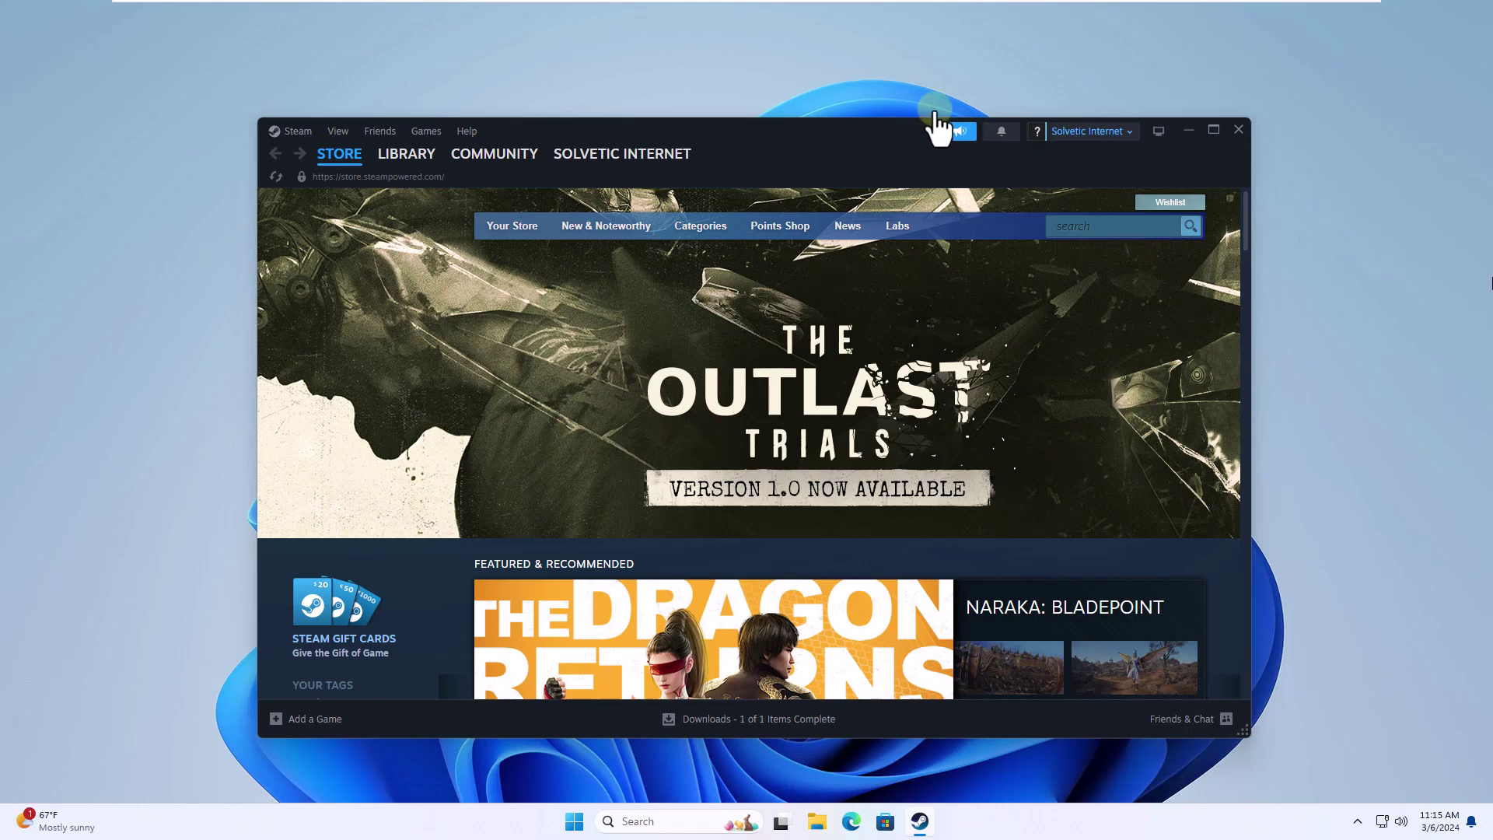
{"action": "left_click", "coordinate": [867, 140]}
{"action": "left_click", "coordinate": [1187, 129]}
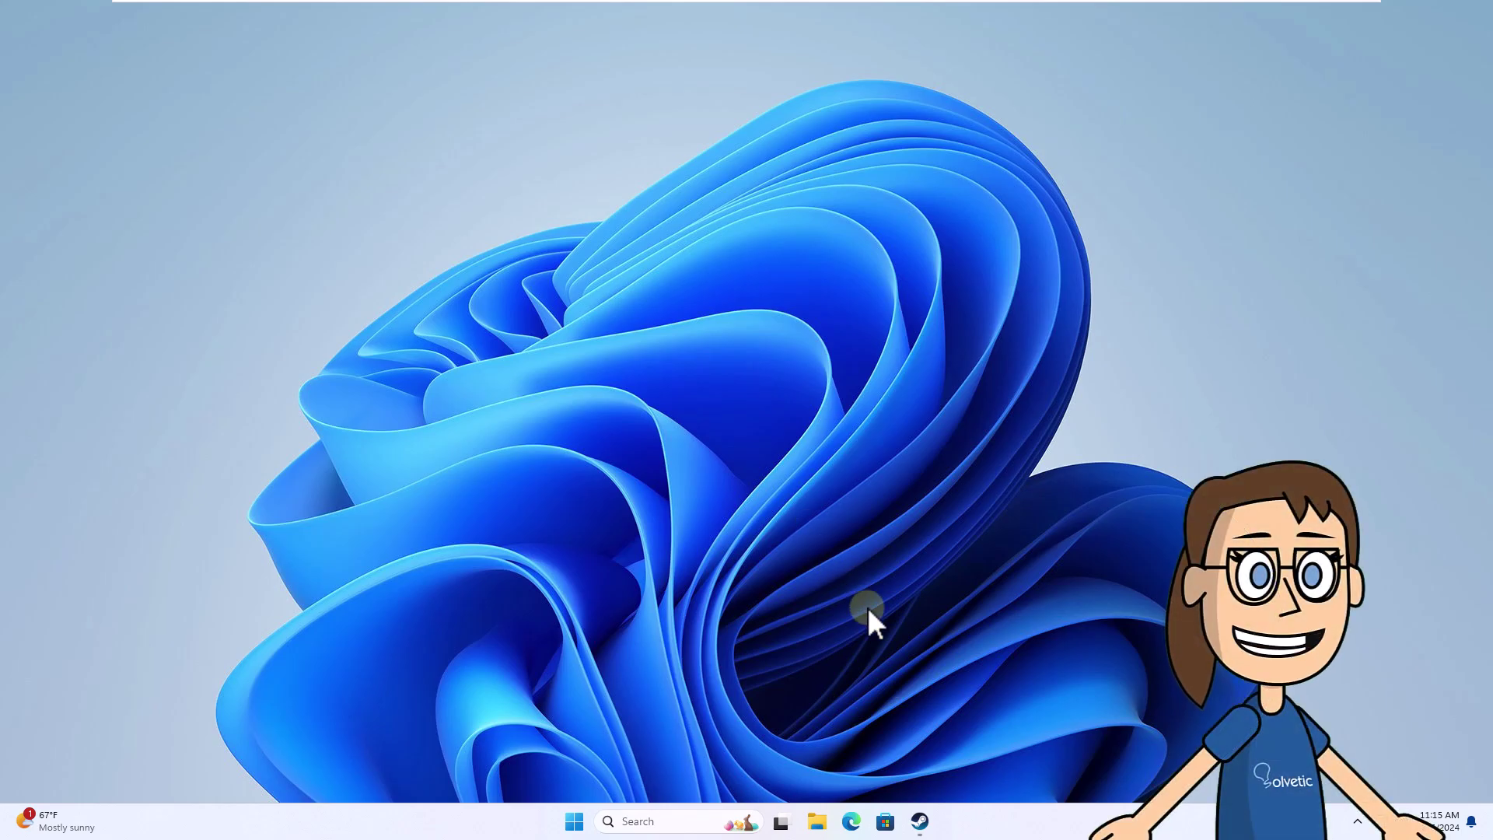
Verify Mr.Mine's game files from its Installed Files properties, validating all 8123 files
{"action": "left_click", "coordinate": [932, 831]}
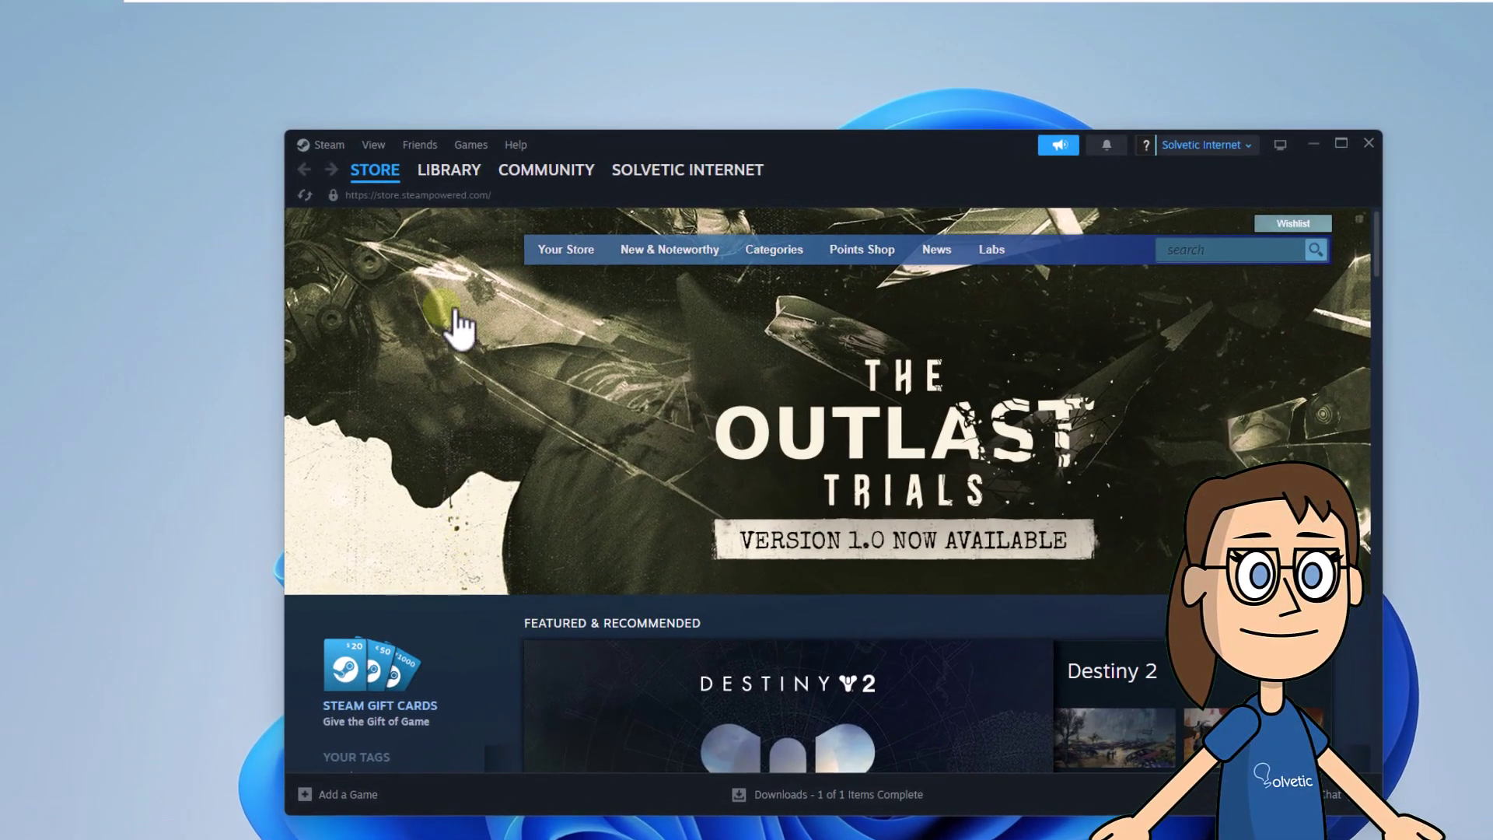
{"action": "left_click", "coordinate": [455, 175]}
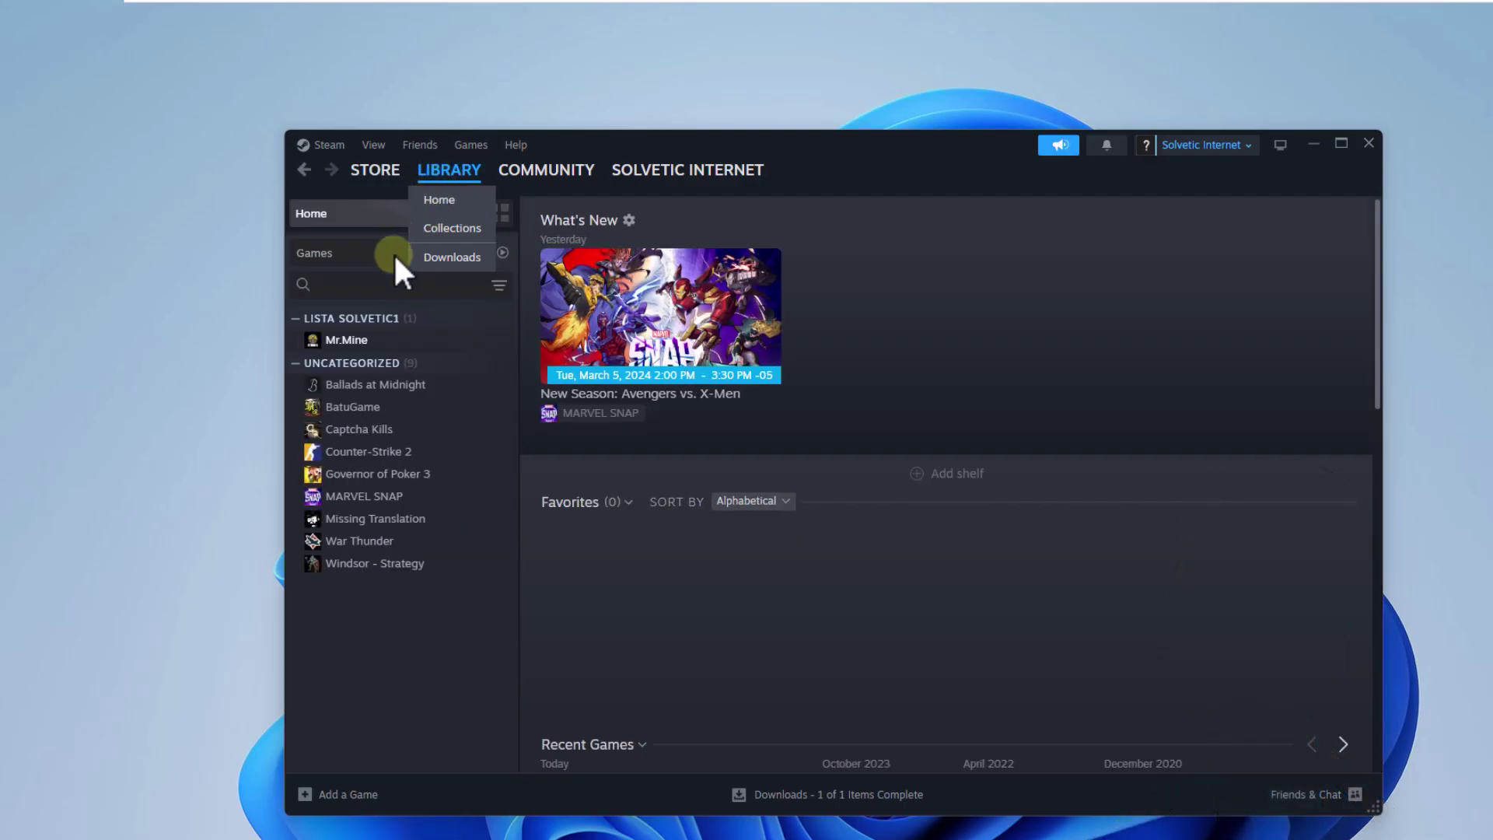
{"action": "right_click", "coordinate": [366, 357]}
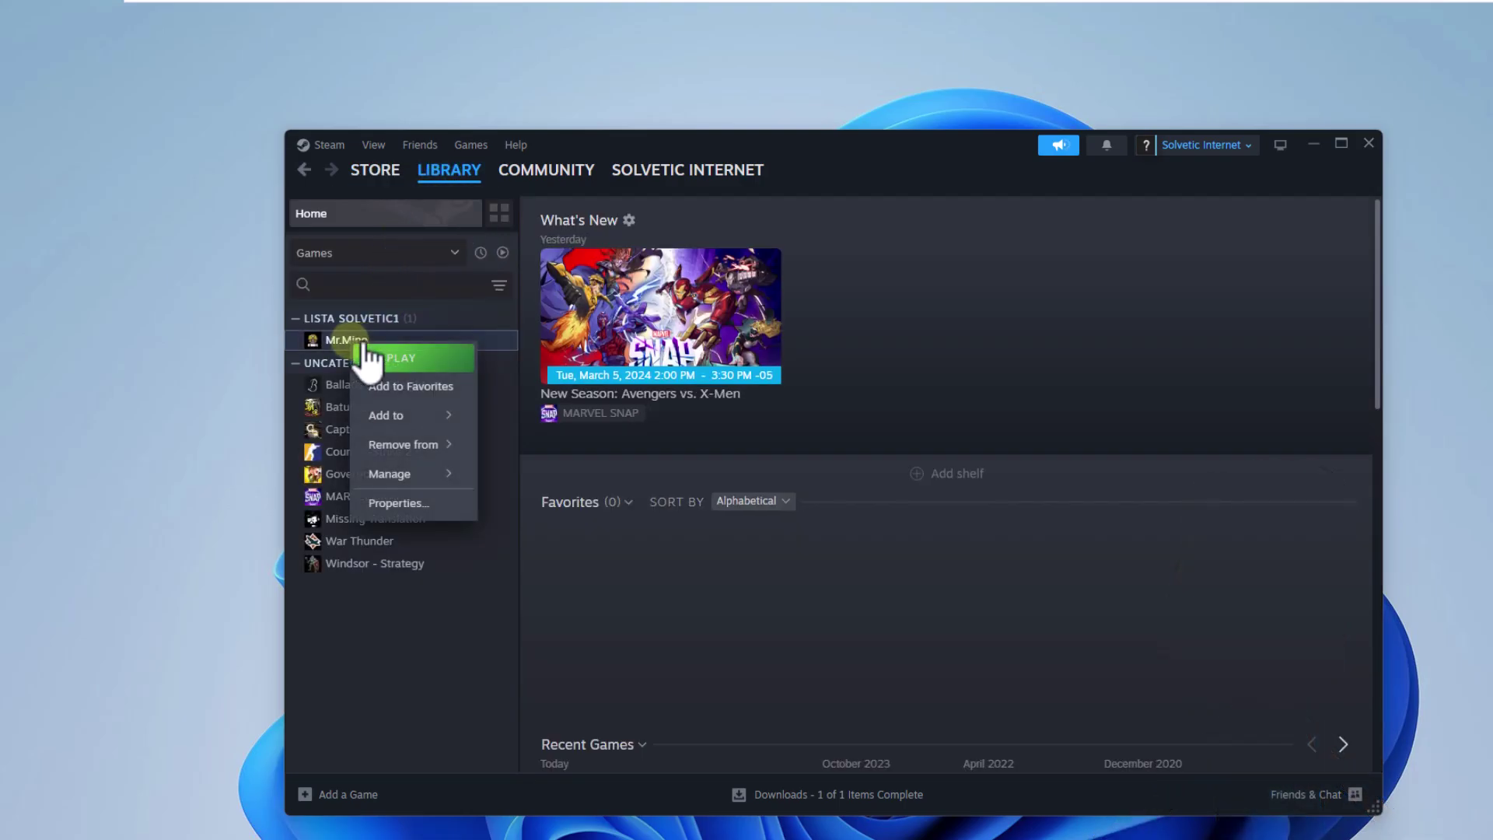
{"action": "left_click", "coordinate": [412, 504]}
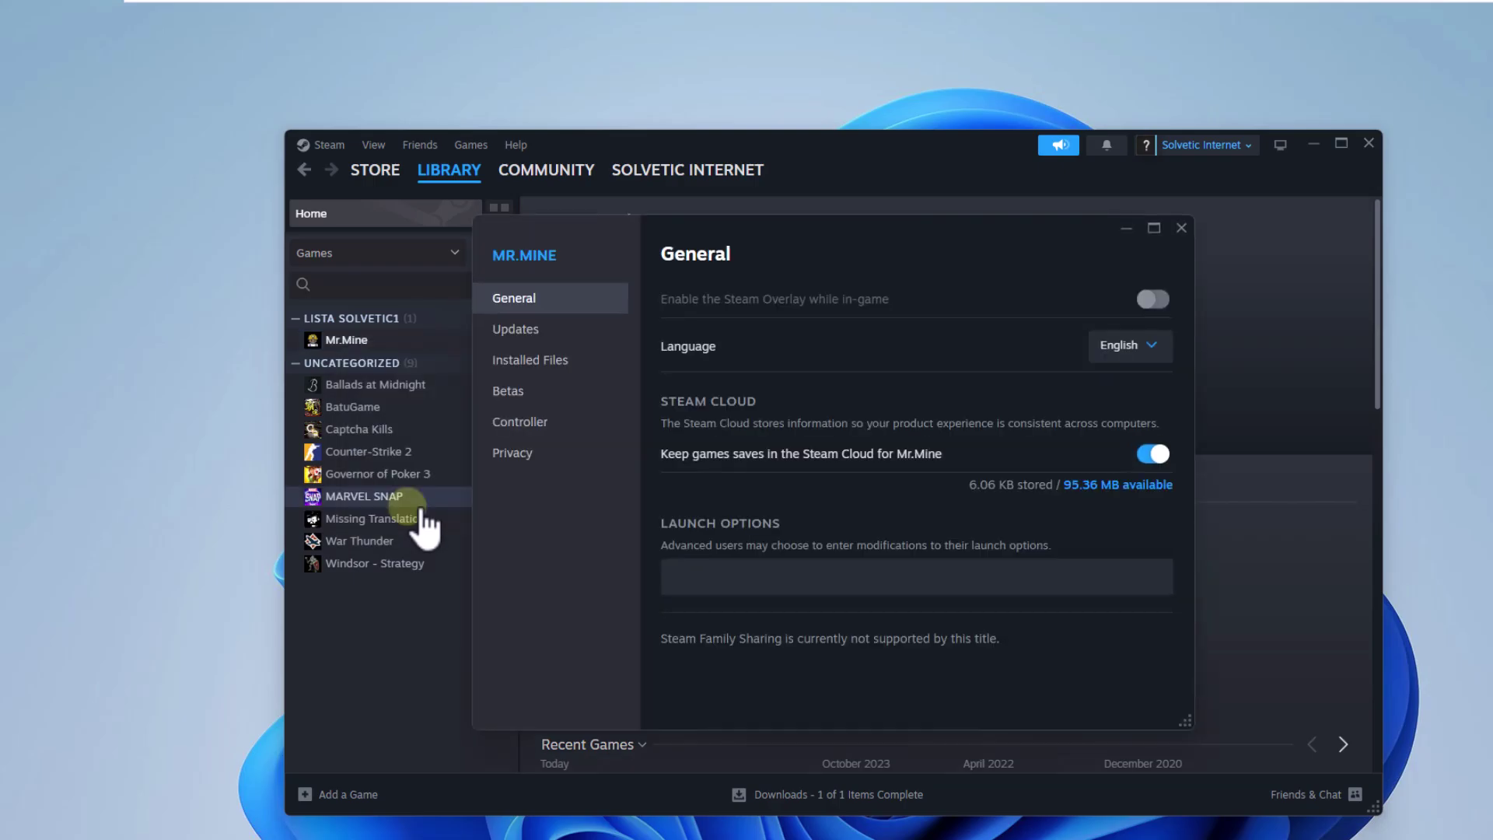
{"action": "left_click", "coordinate": [566, 366]}
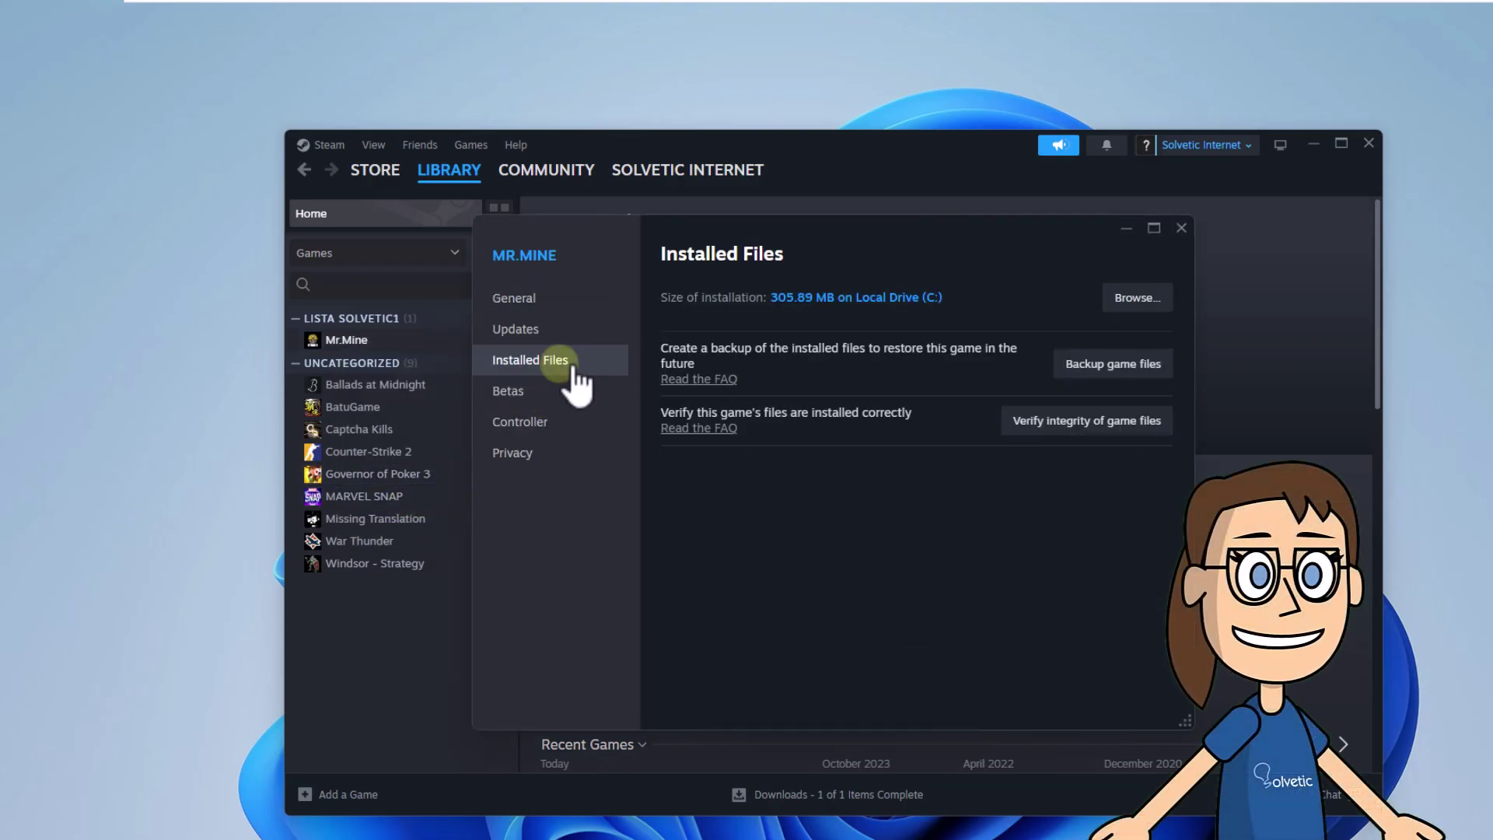
{"action": "left_click", "coordinate": [1089, 420]}
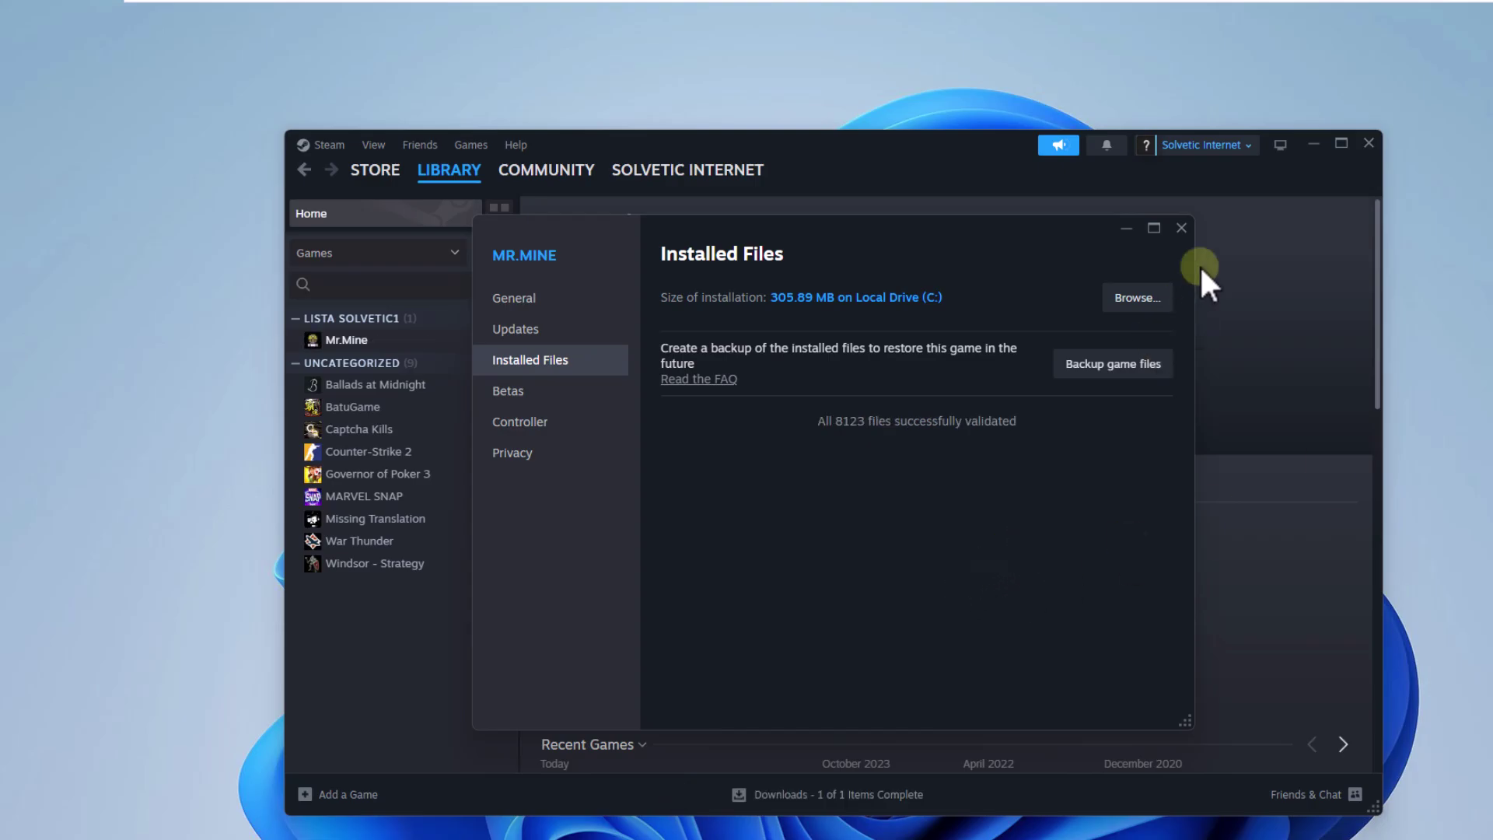
{"action": "left_click", "coordinate": [1181, 227]}
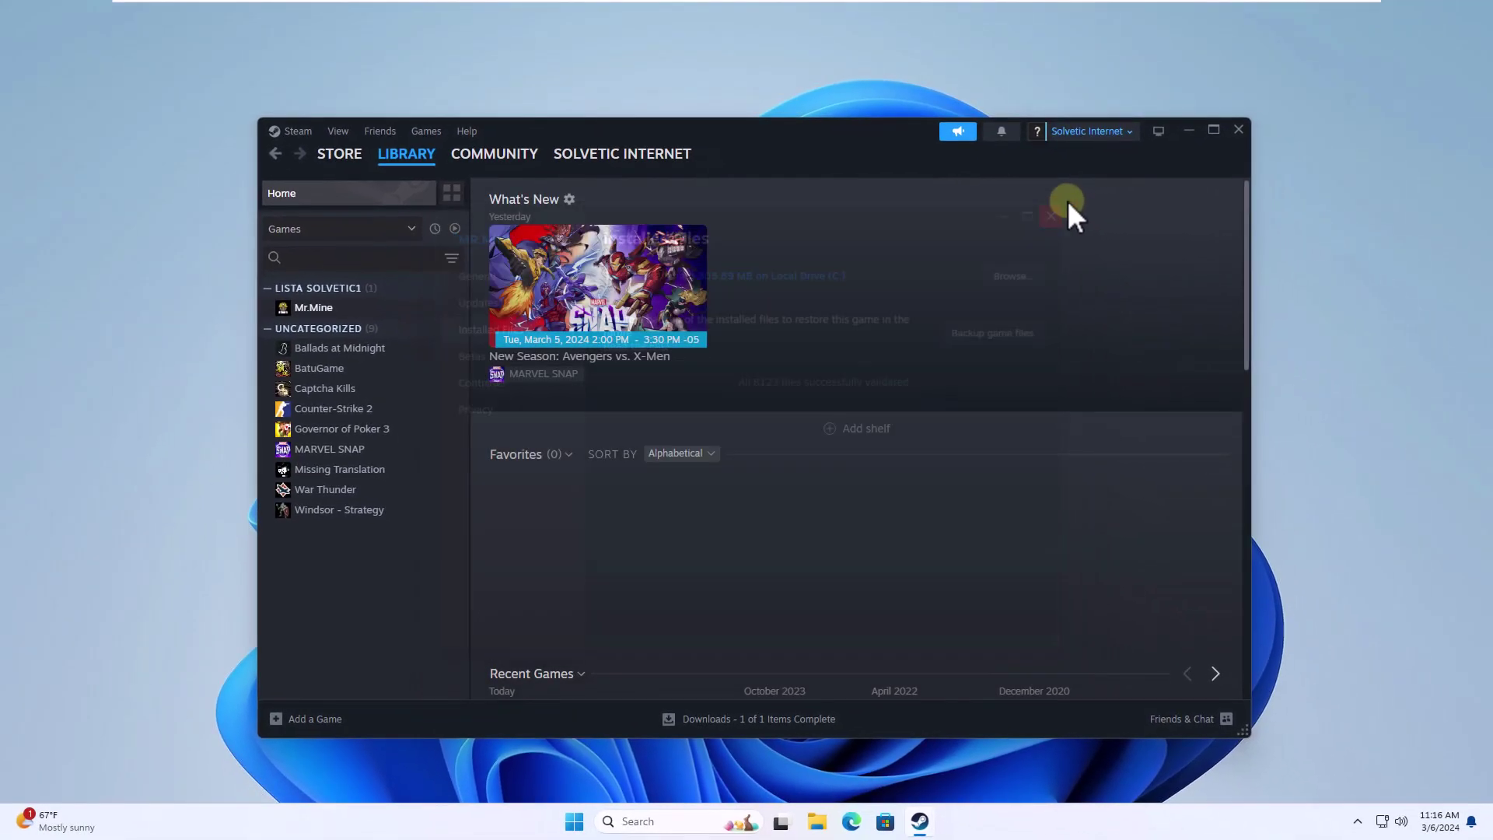
{"action": "left_click", "coordinate": [1188, 129]}
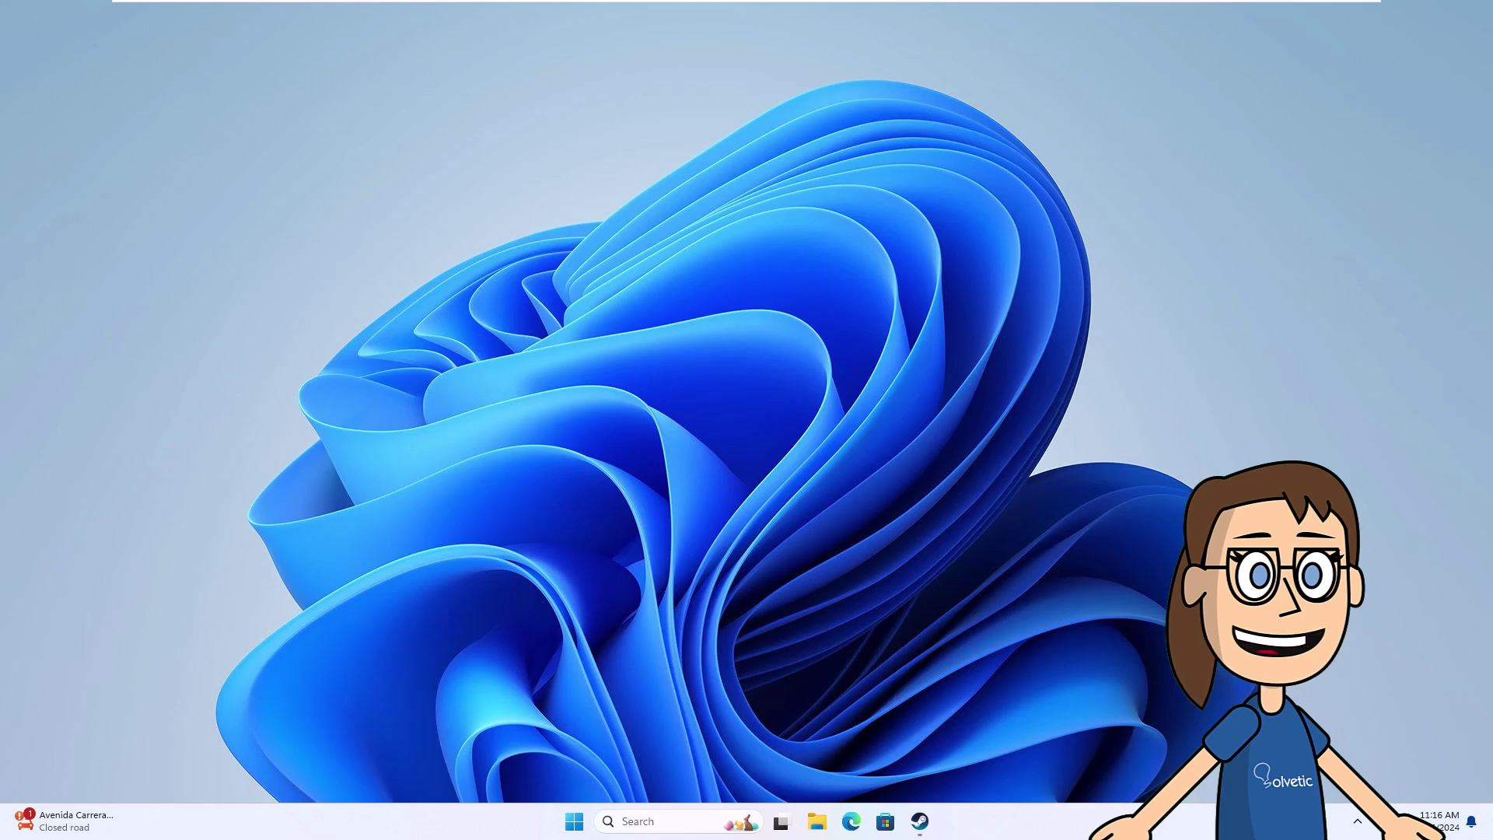
Set Steam's download region to Spain - Madrid in the Downloads settings
{"action": "left_click", "coordinate": [920, 821]}
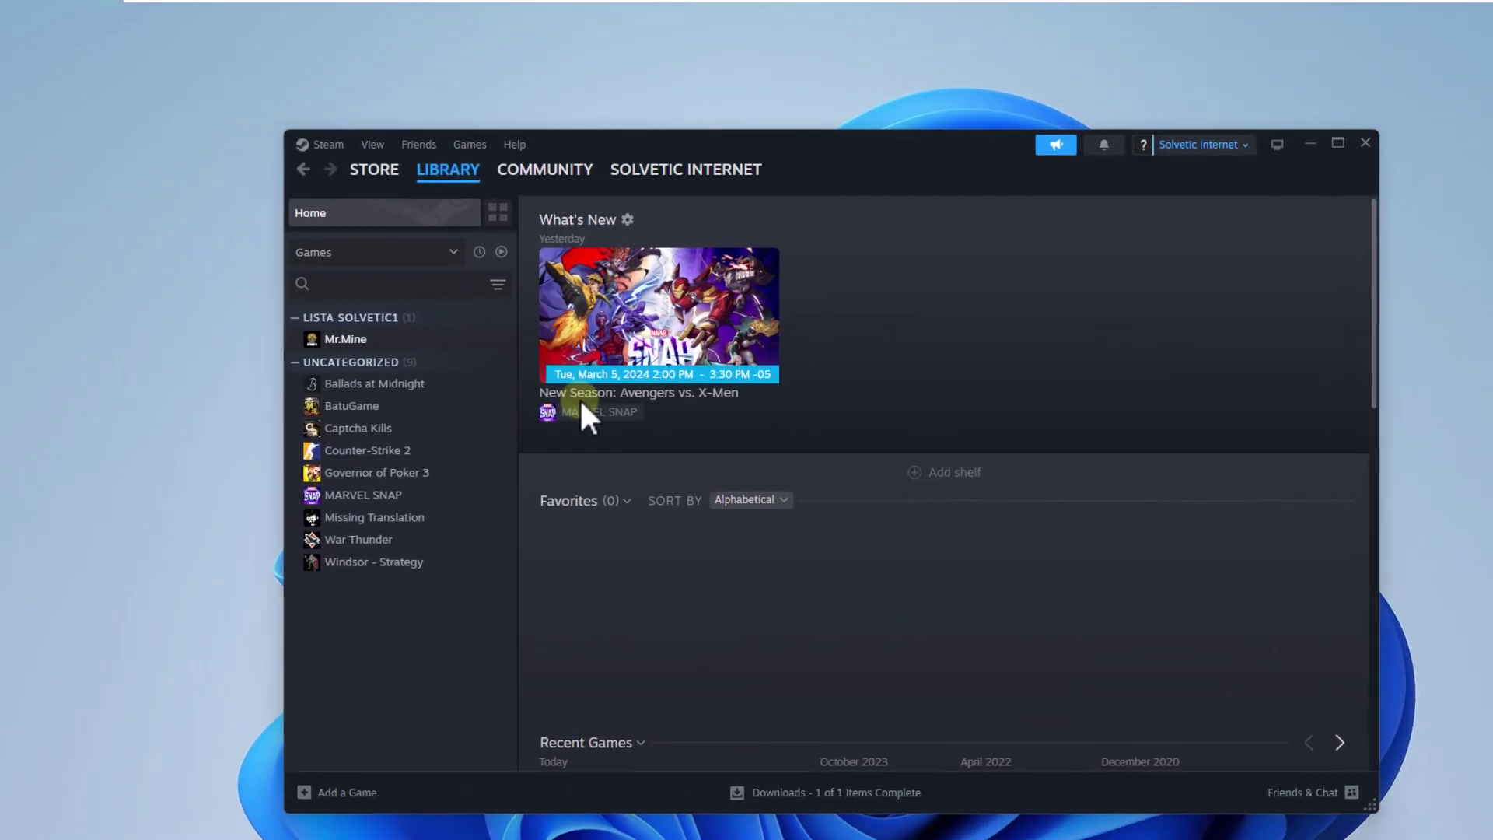
{"action": "left_click", "coordinate": [329, 148]}
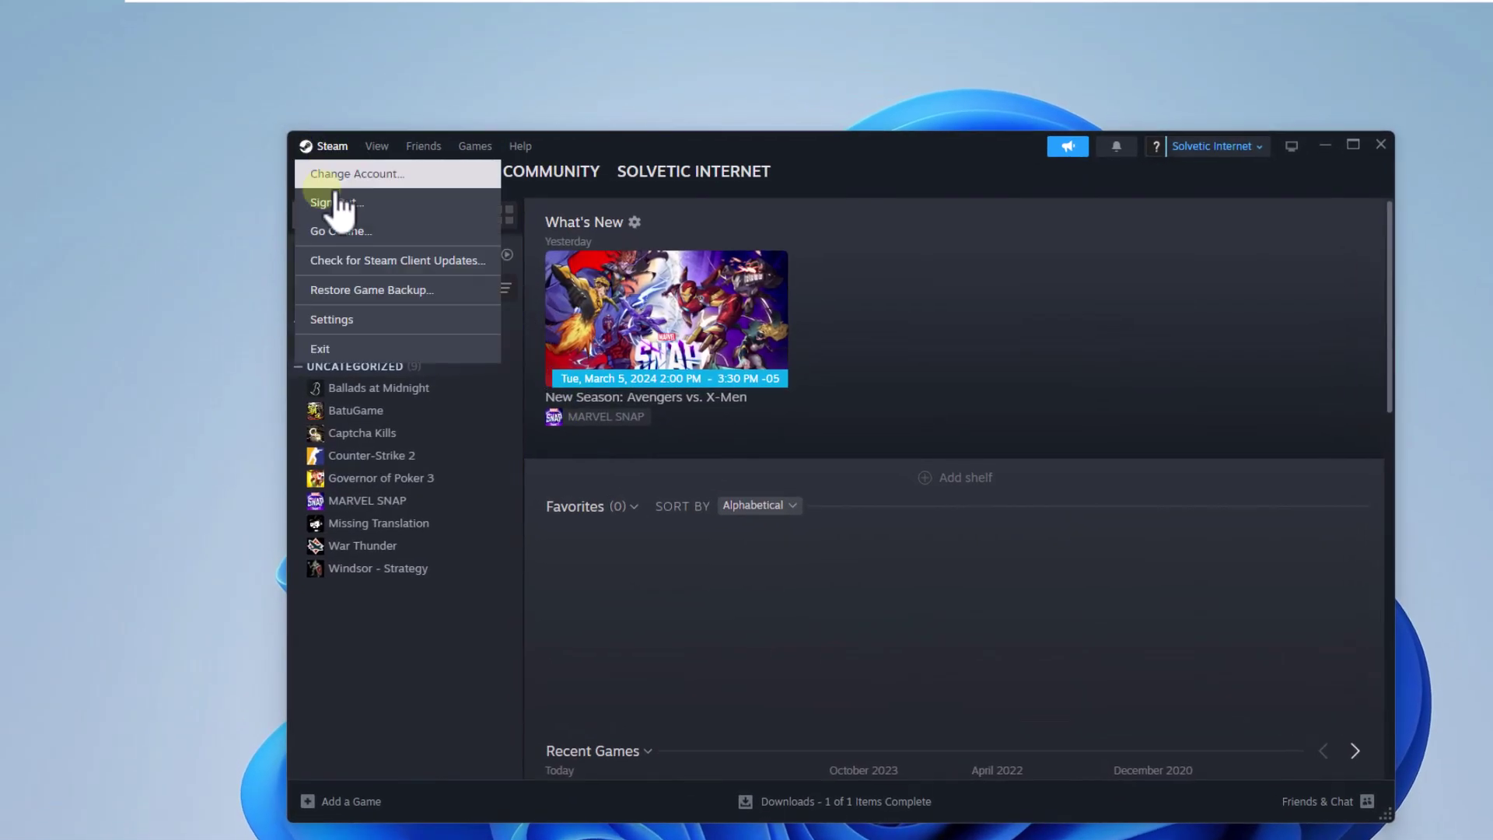
{"action": "left_click", "coordinate": [359, 323]}
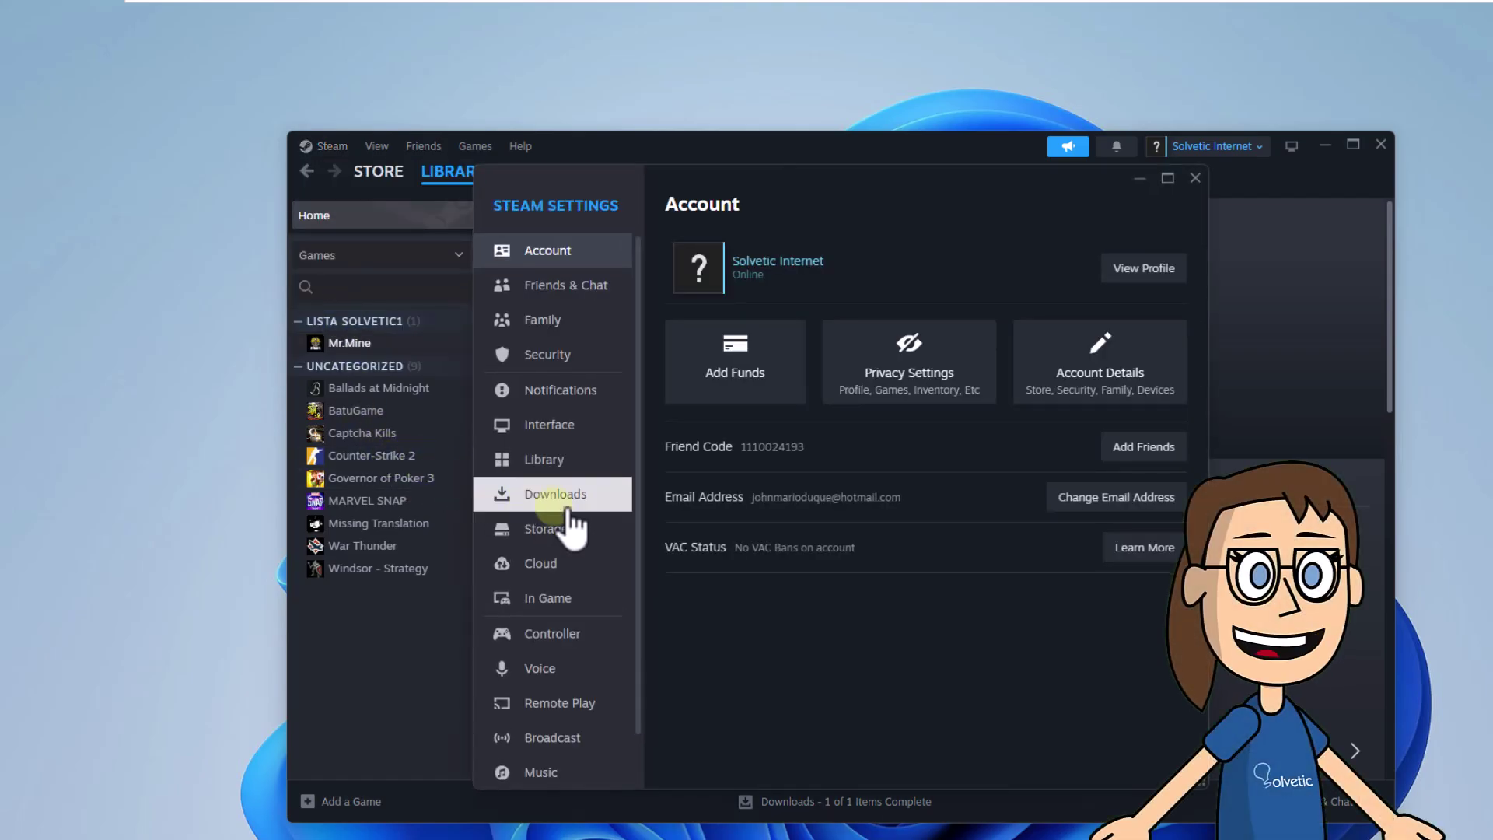
{"action": "left_click", "coordinate": [580, 515]}
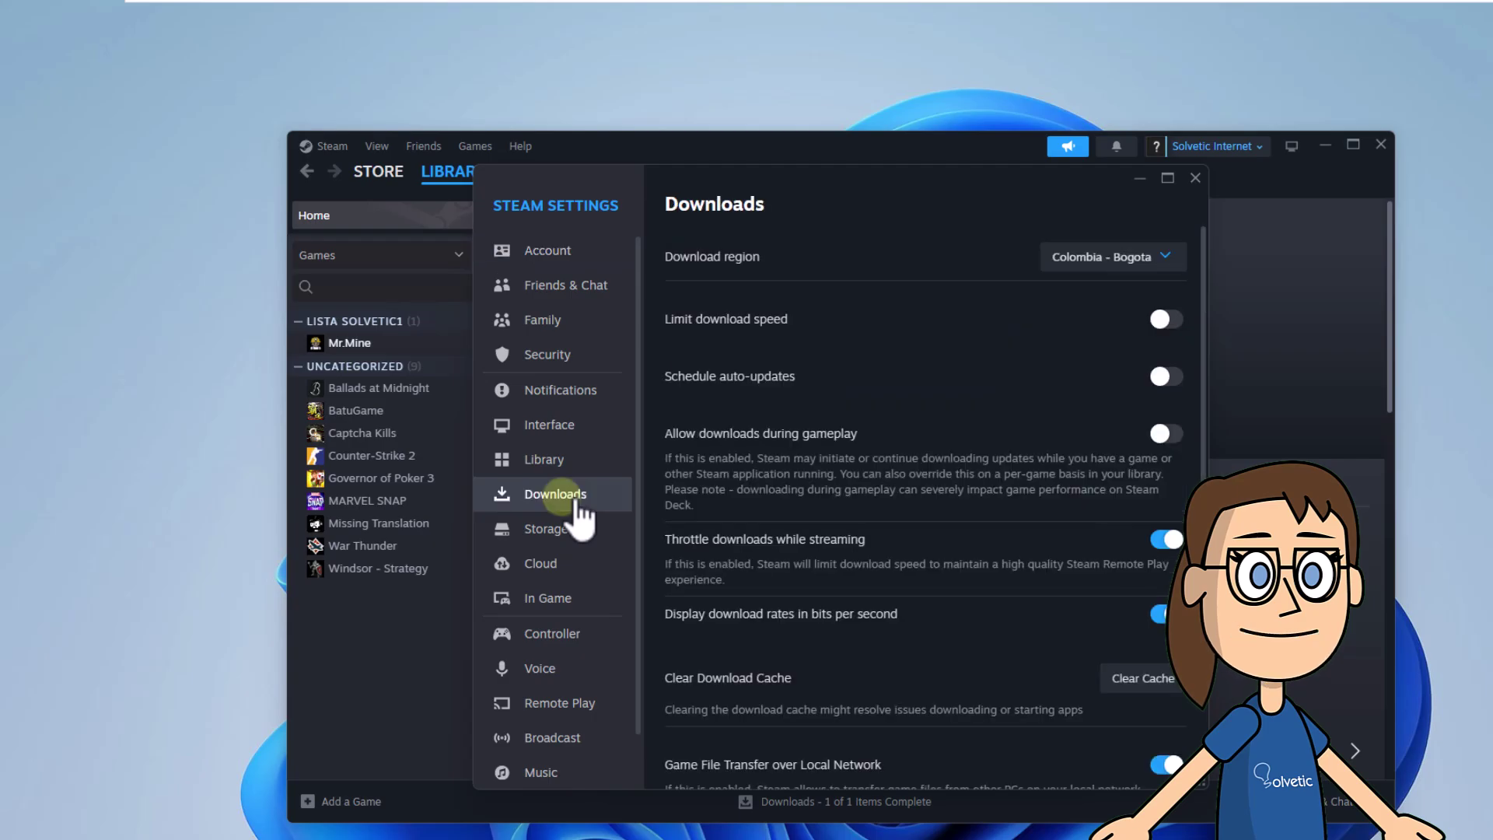
{"action": "left_click", "coordinate": [1135, 260]}
{"action": "scroll", "coordinate": [1077, 607], "scroll_direction": "down", "scroll_amount": 6}
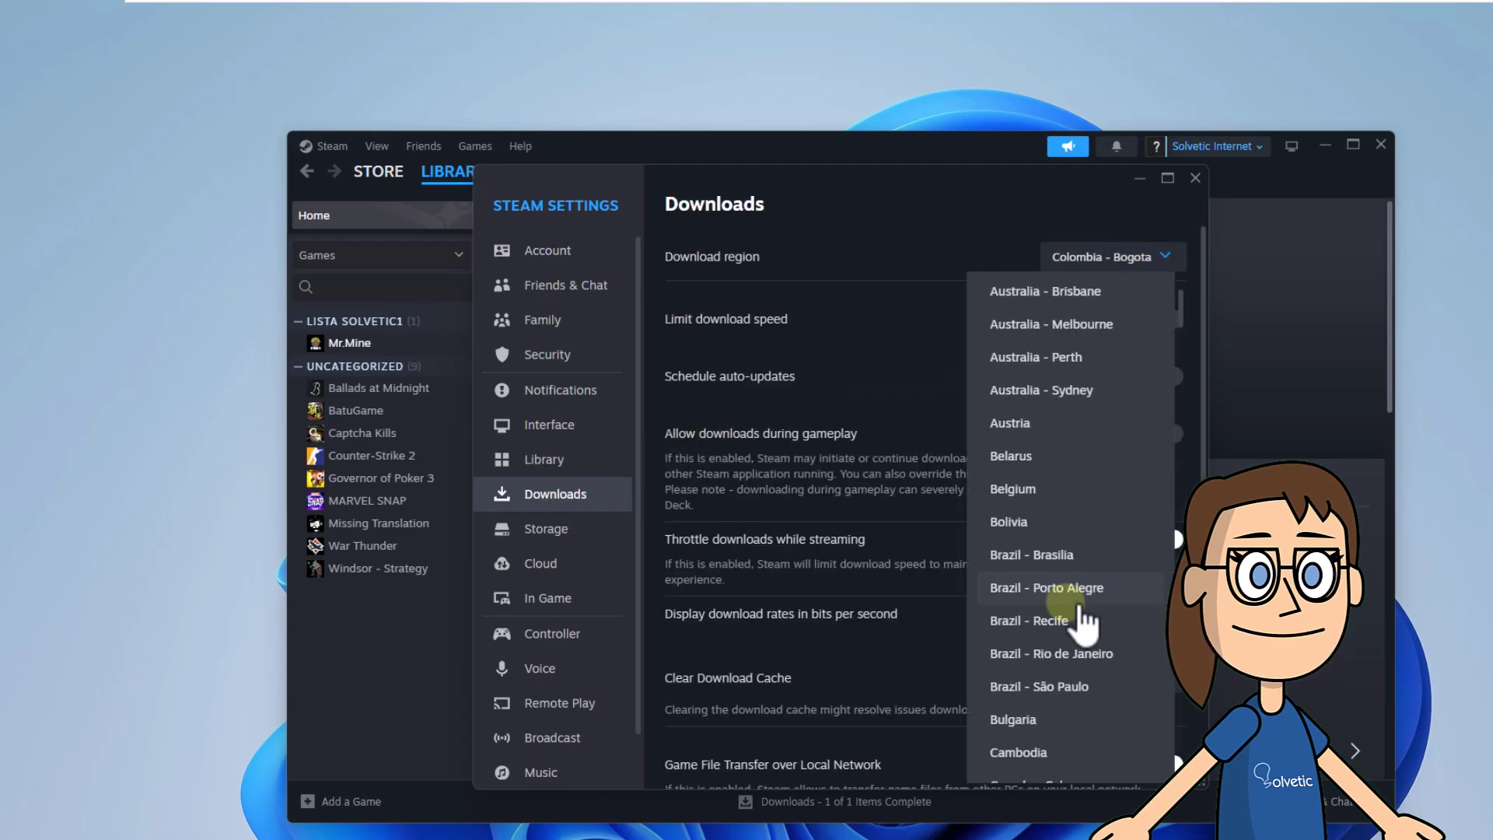
{"action": "scroll", "coordinate": [1080, 614], "scroll_direction": "down", "scroll_amount": 15}
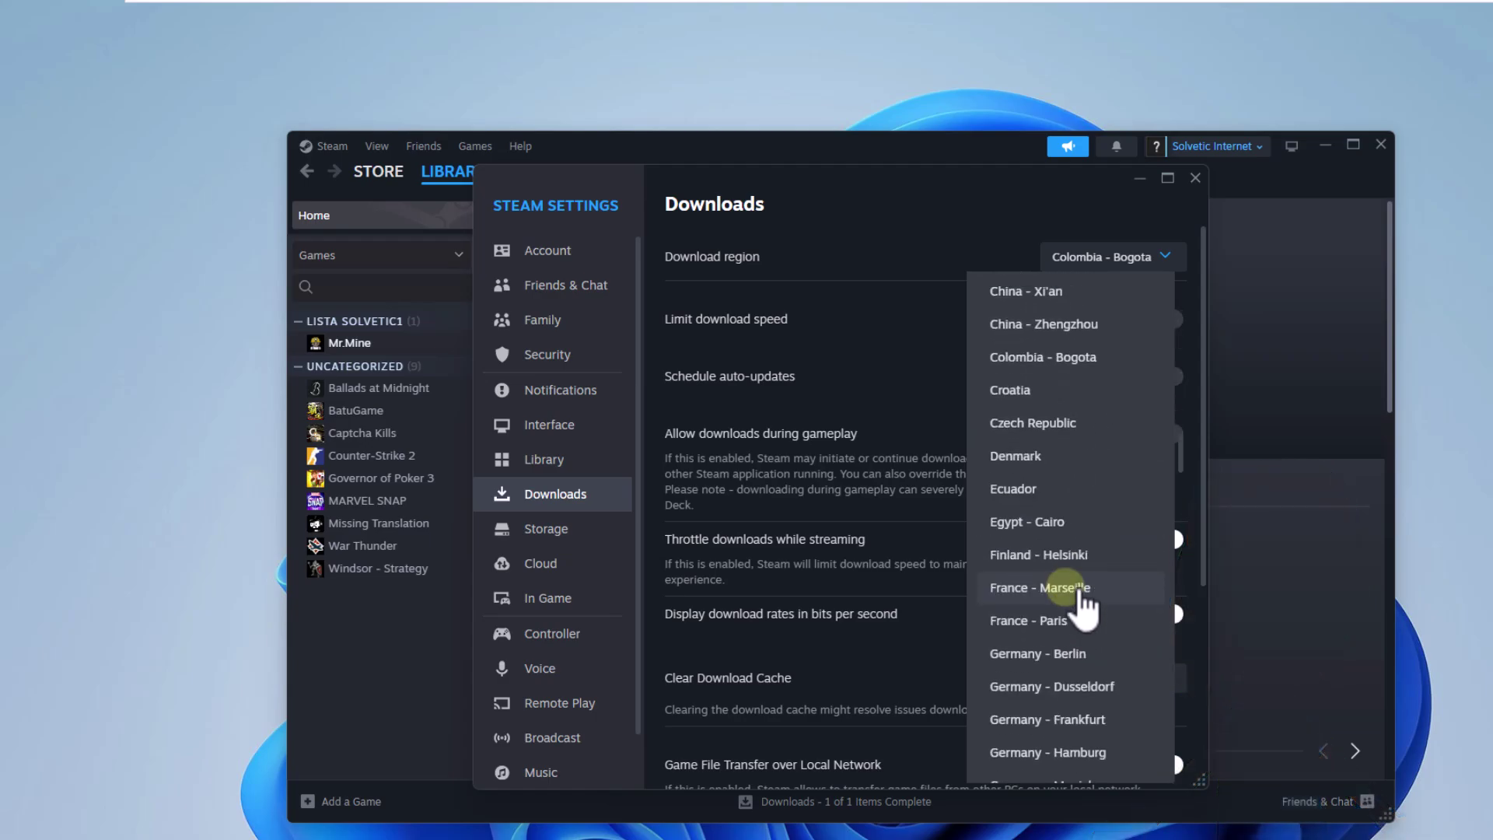
{"action": "scroll", "coordinate": [1081, 611], "scroll_direction": "down", "scroll_amount": 15}
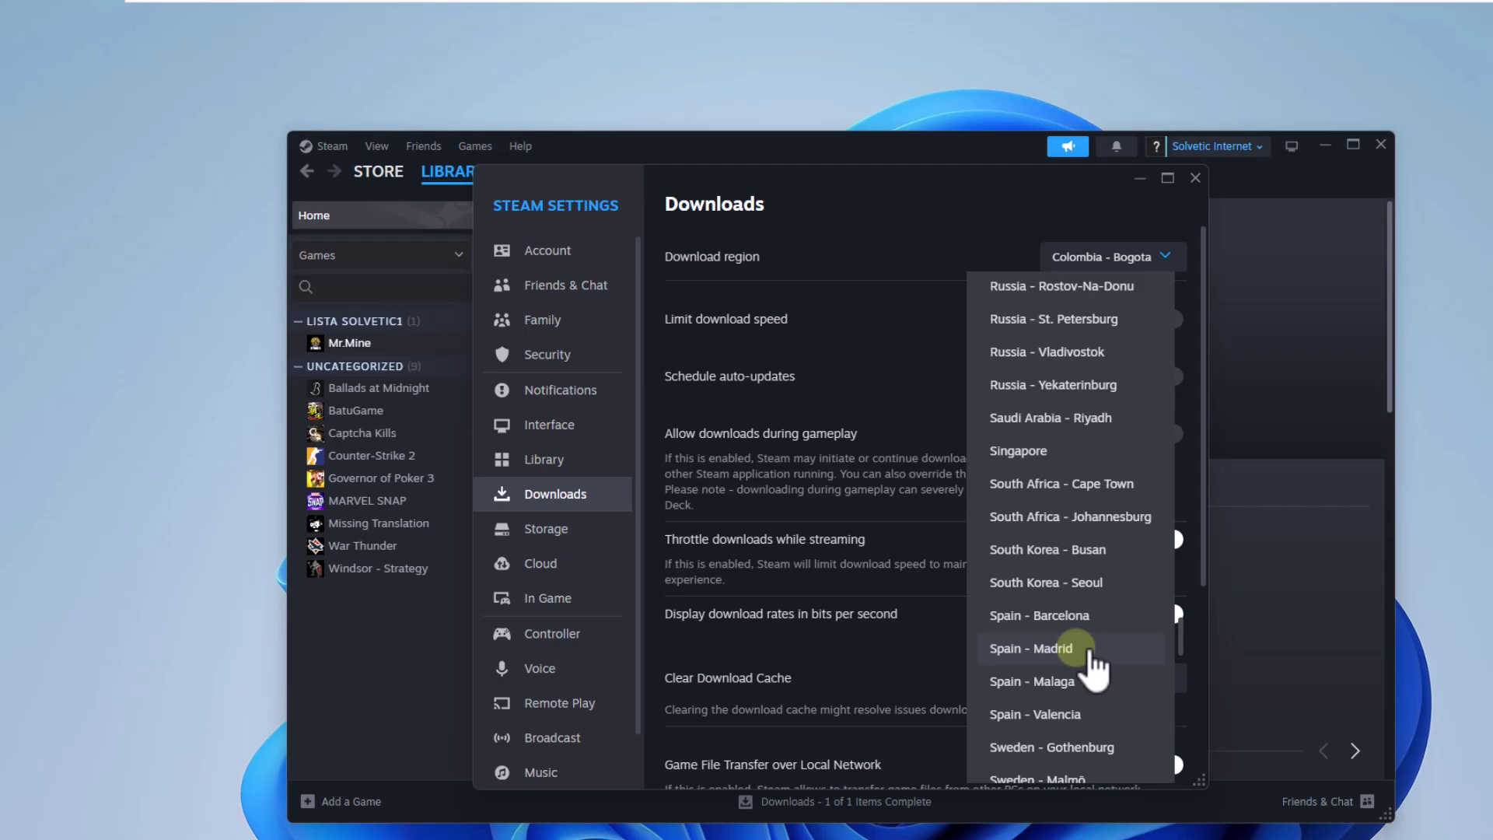
{"action": "left_click", "coordinate": [1073, 649]}
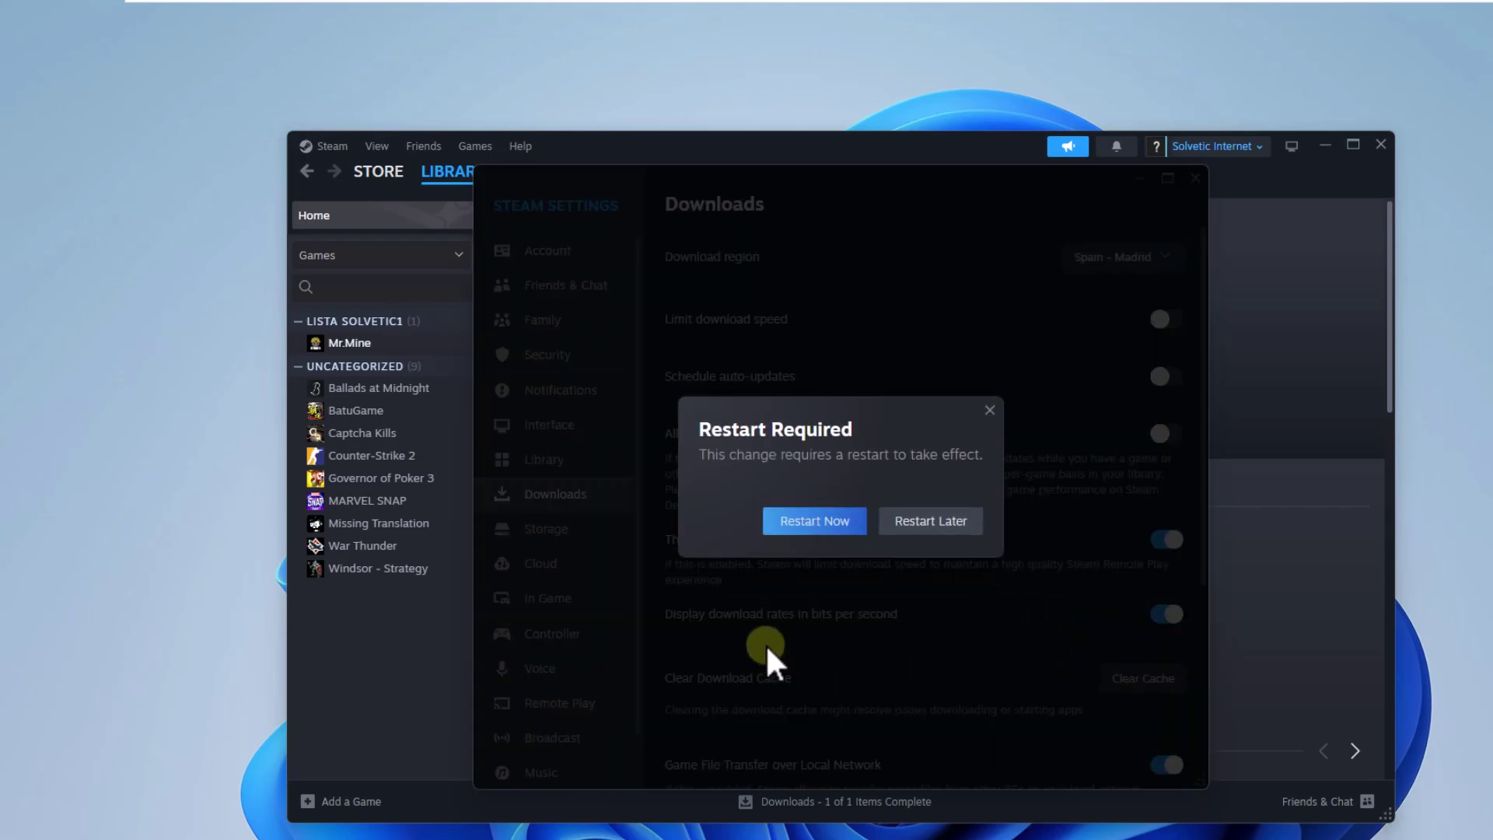
Restart Steam to apply the Spain - Madrid download region
{"action": "left_click", "coordinate": [793, 535]}
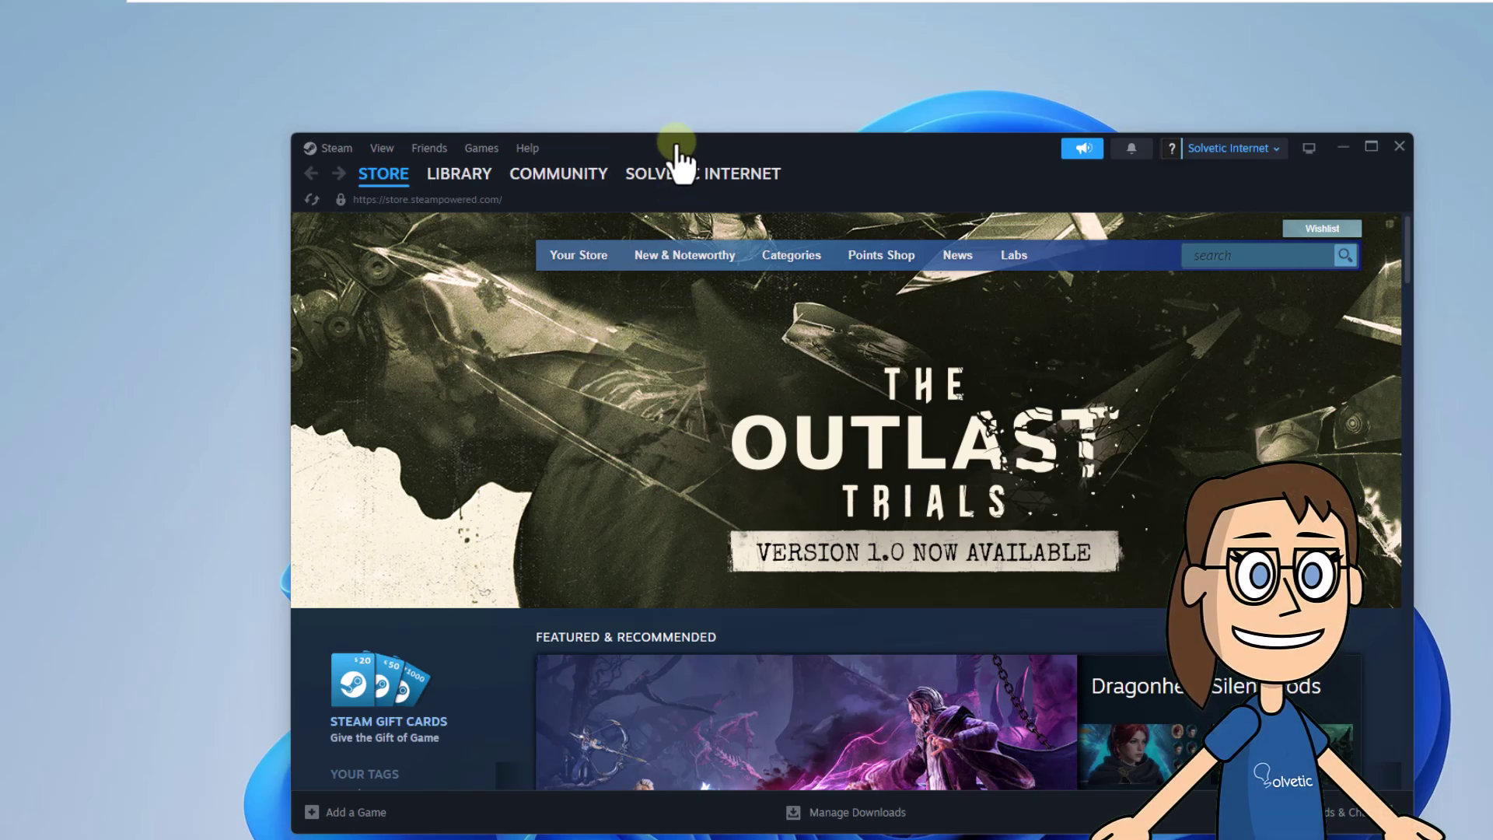
Clear Steam's download cache in Downloads settings, sign back in, then close Steam
{"action": "left_click", "coordinate": [337, 147]}
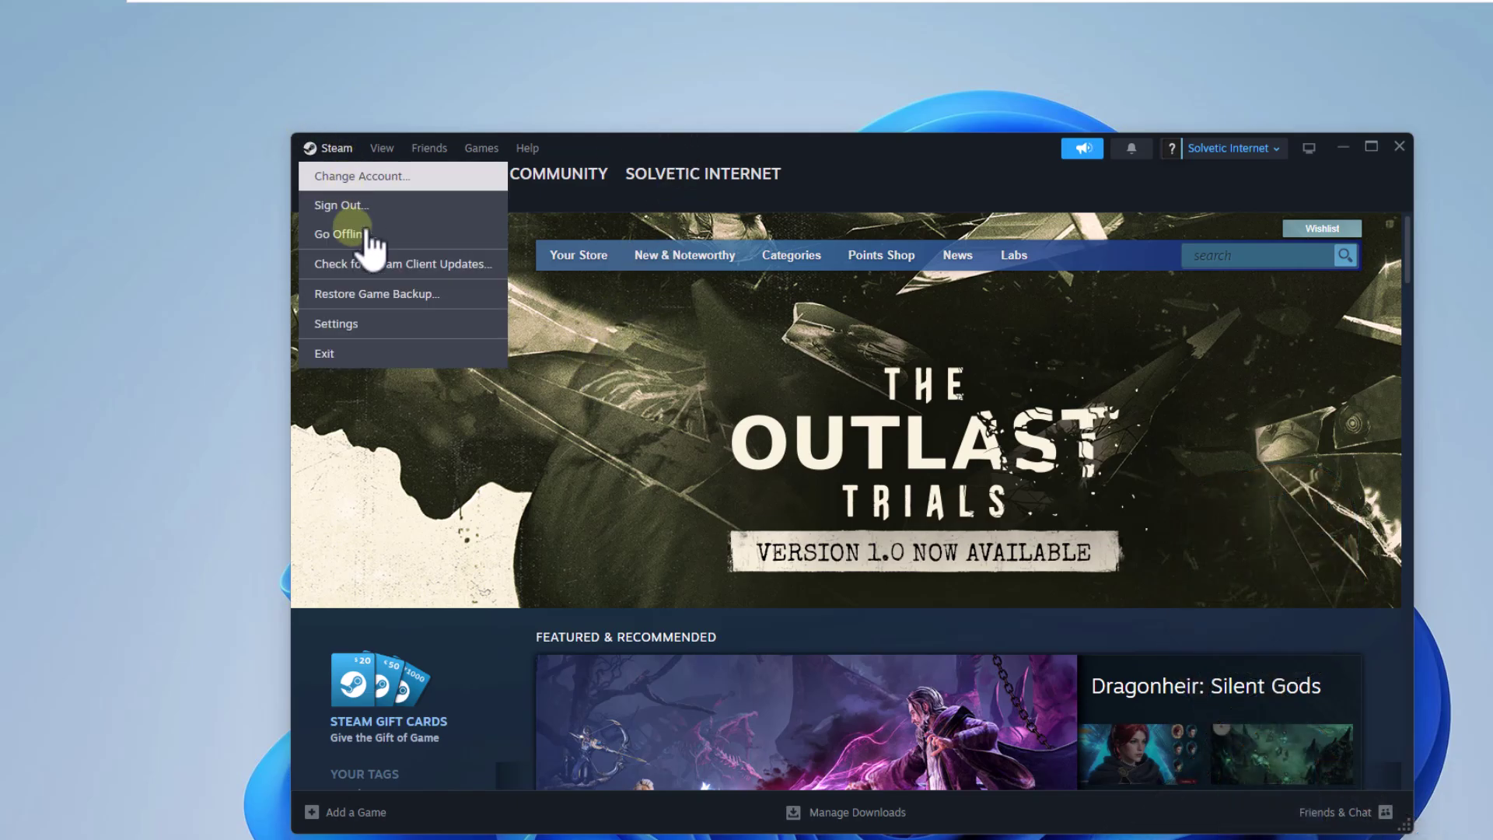
{"action": "left_click", "coordinate": [376, 325]}
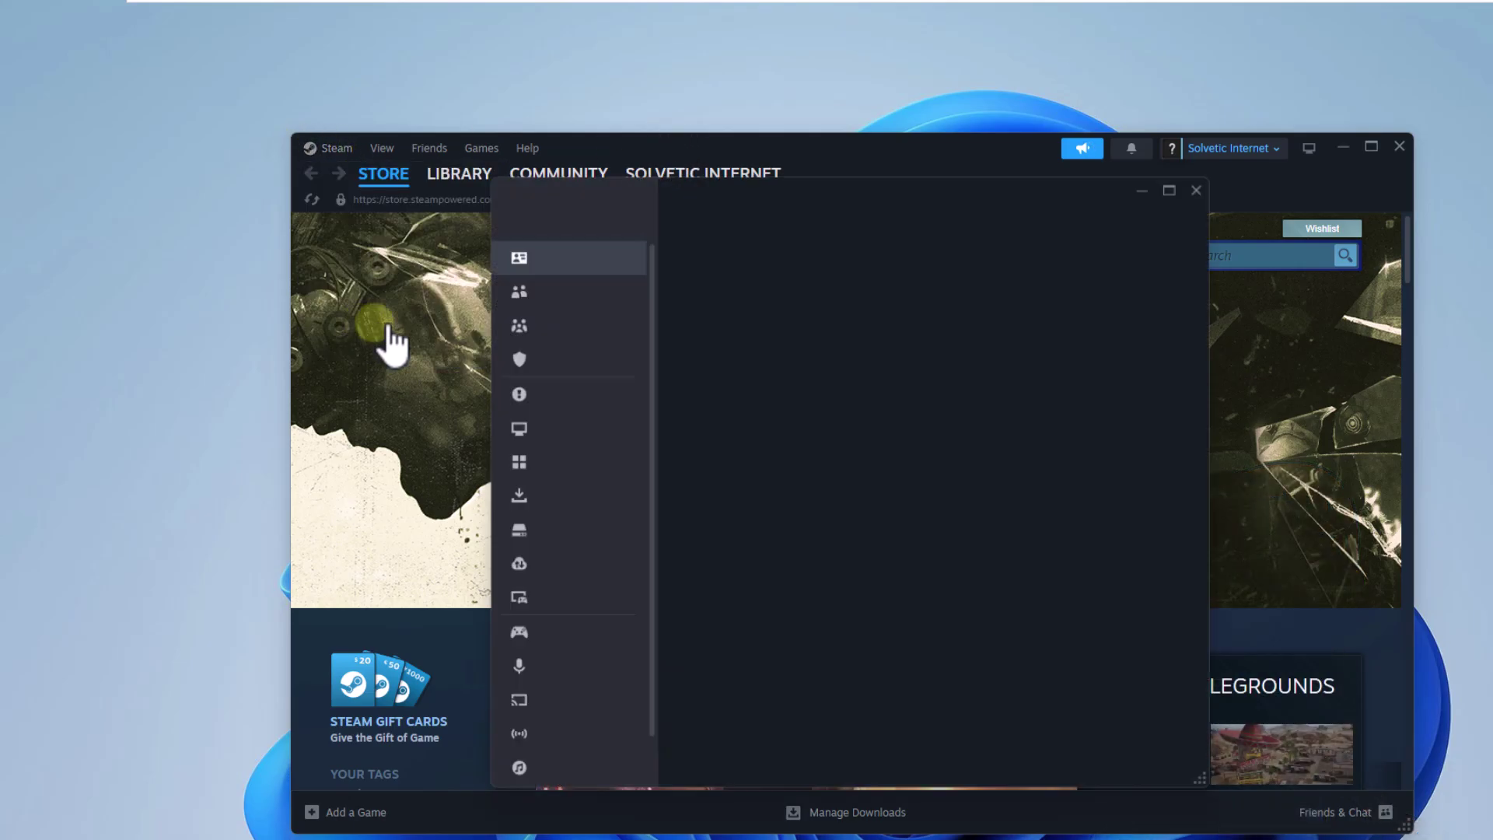
{"action": "left_click", "coordinate": [583, 504]}
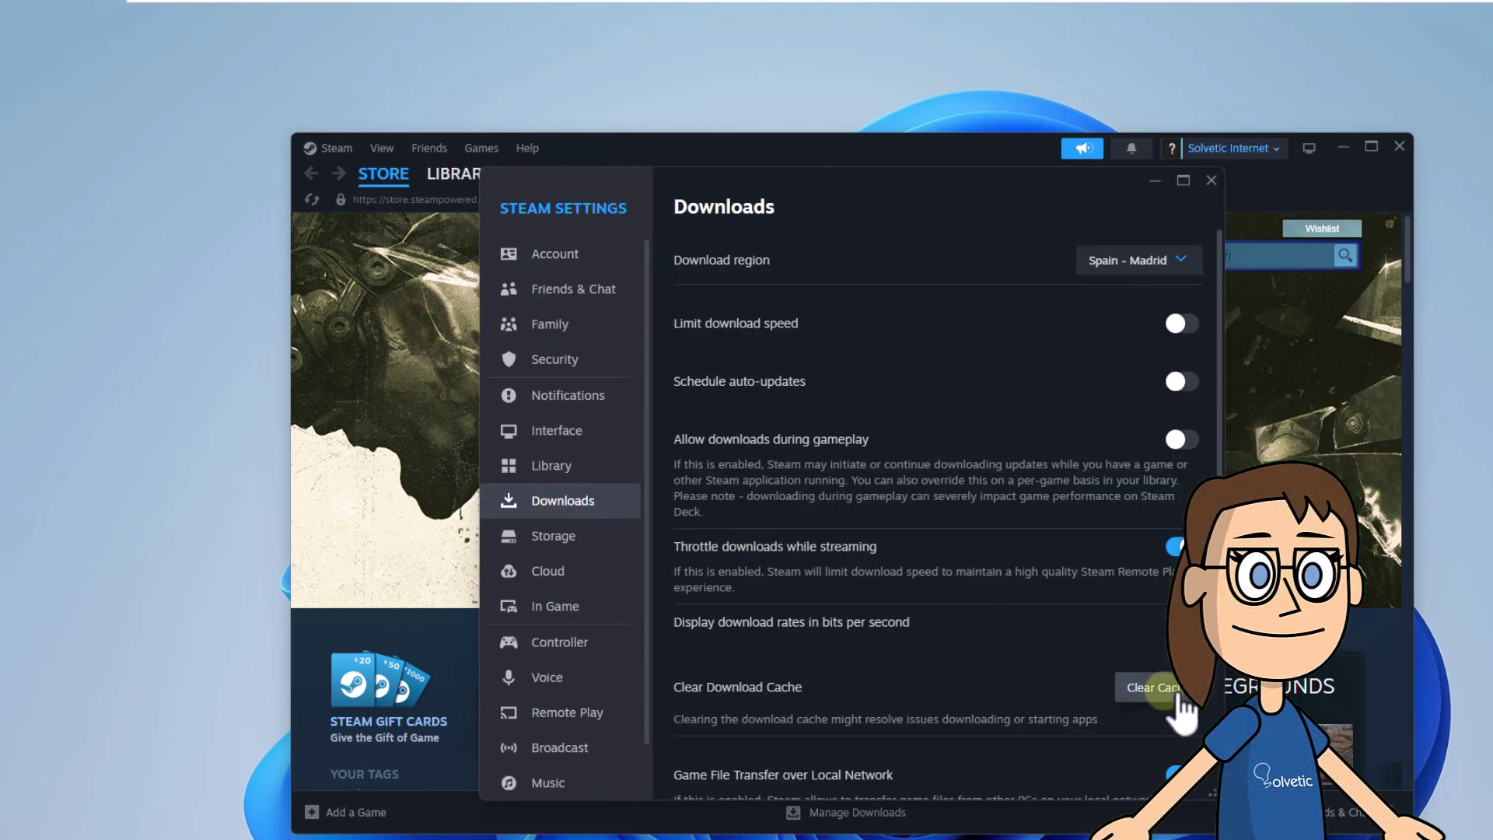
{"action": "left_click", "coordinate": [1153, 687]}
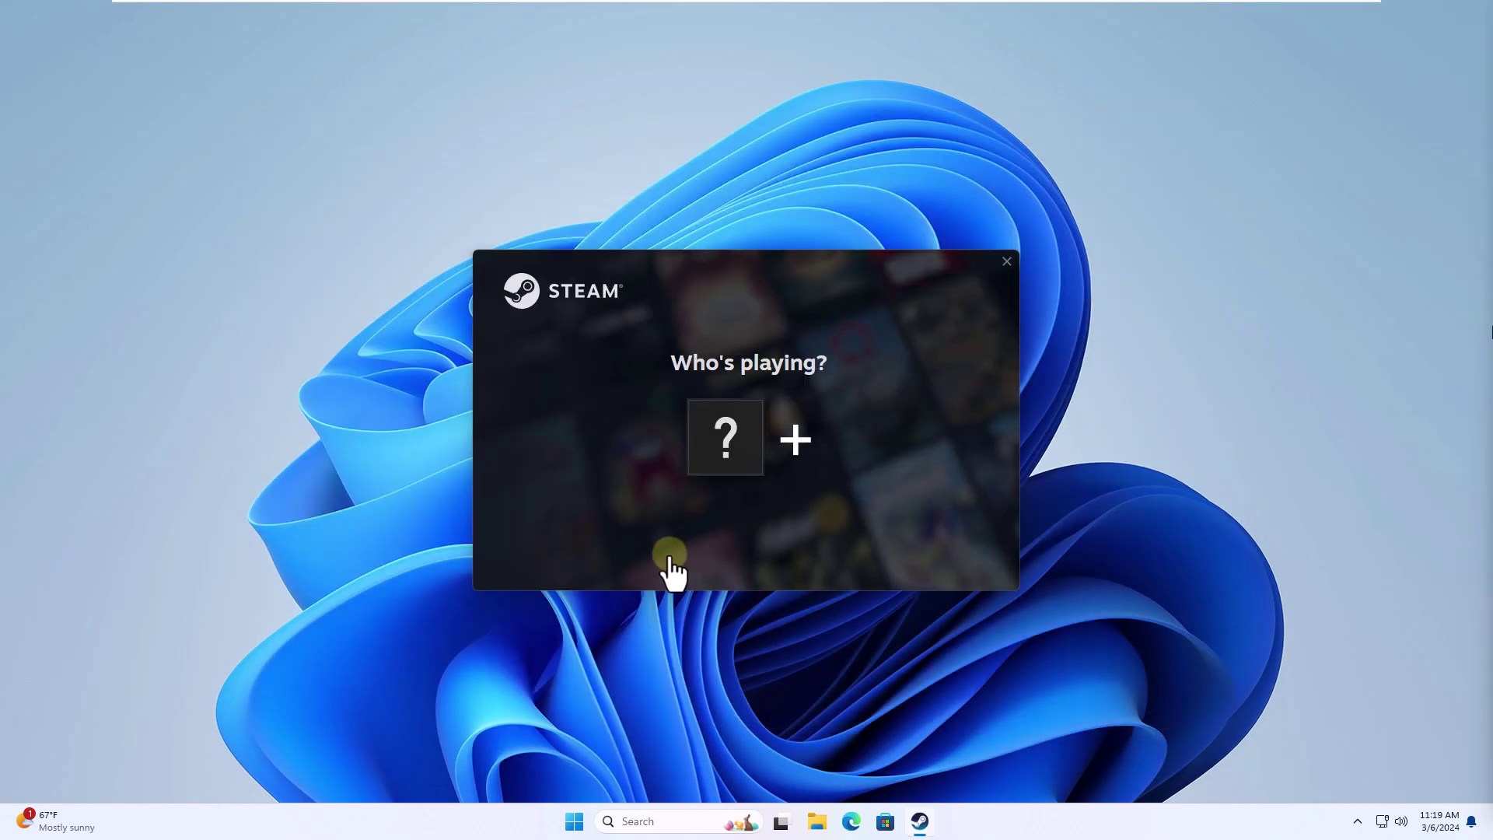
{"action": "left_click", "coordinate": [748, 429]}
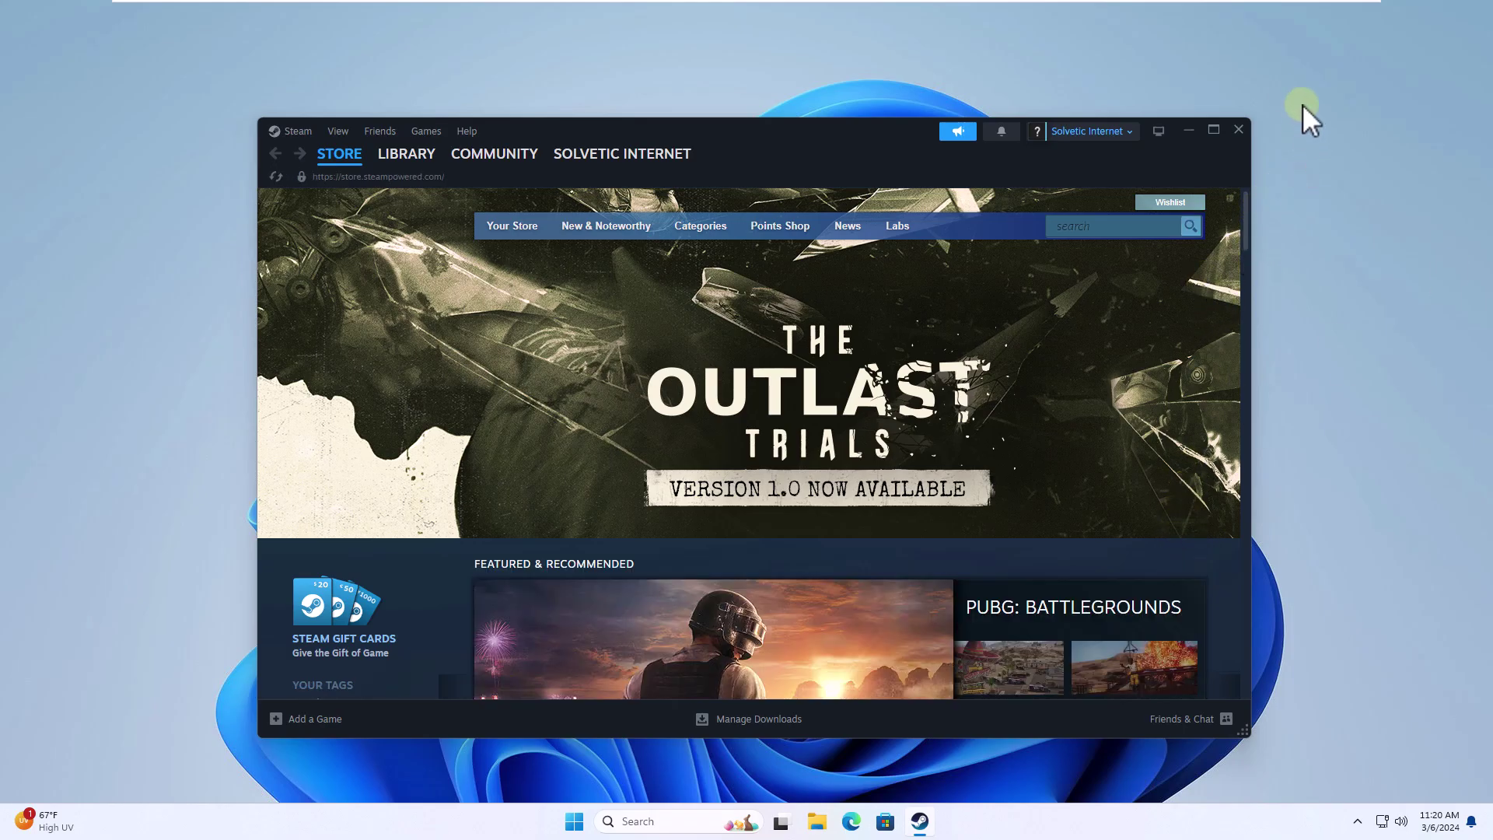
{"action": "left_click", "coordinate": [1238, 131]}
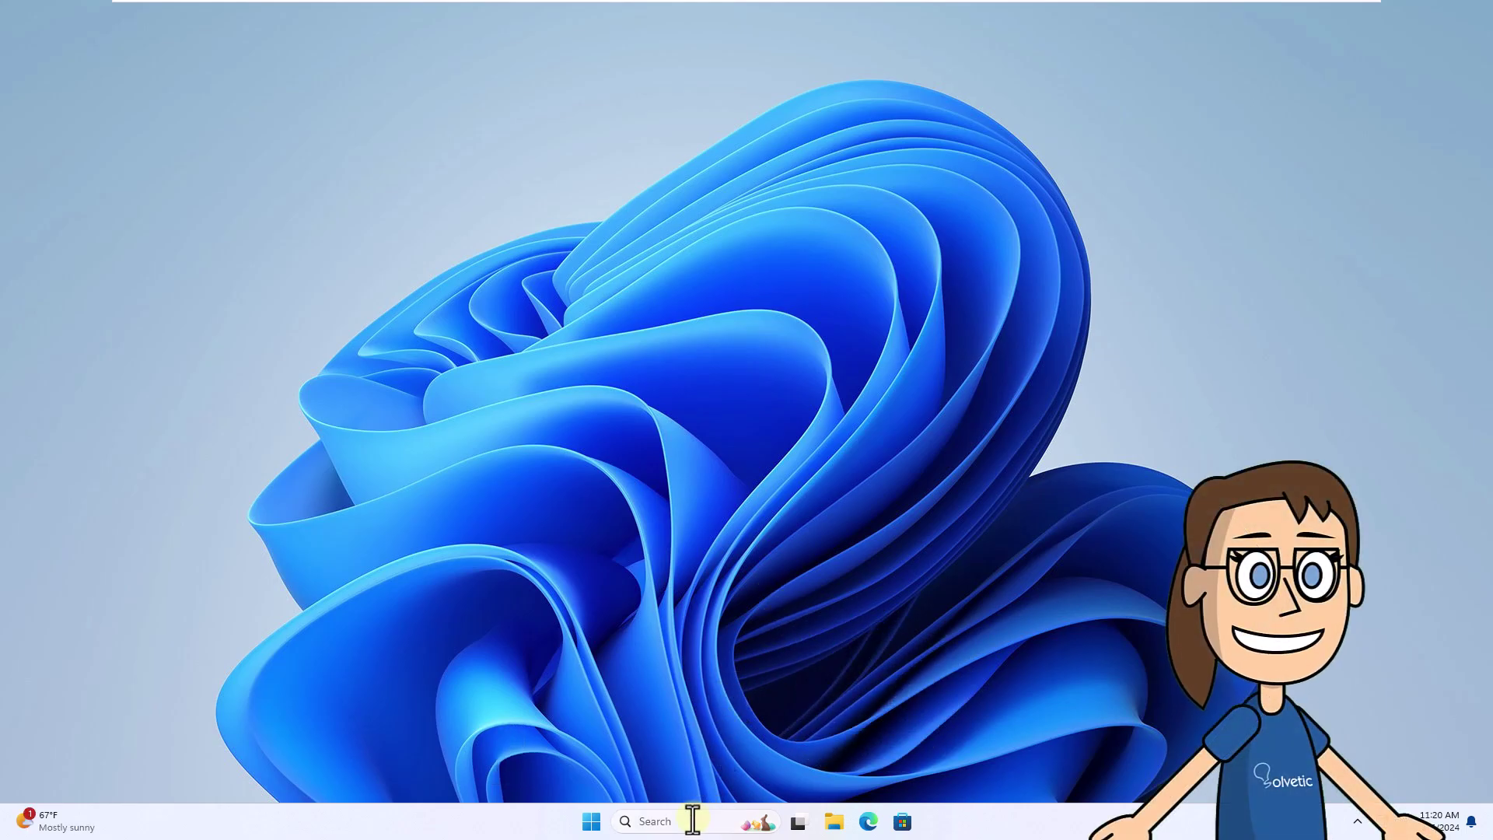
Search Windows for 'steam' so Steam appears as the best match
{"action": "left_click", "coordinate": [657, 821]}
{"action": "type", "text": "steam"}
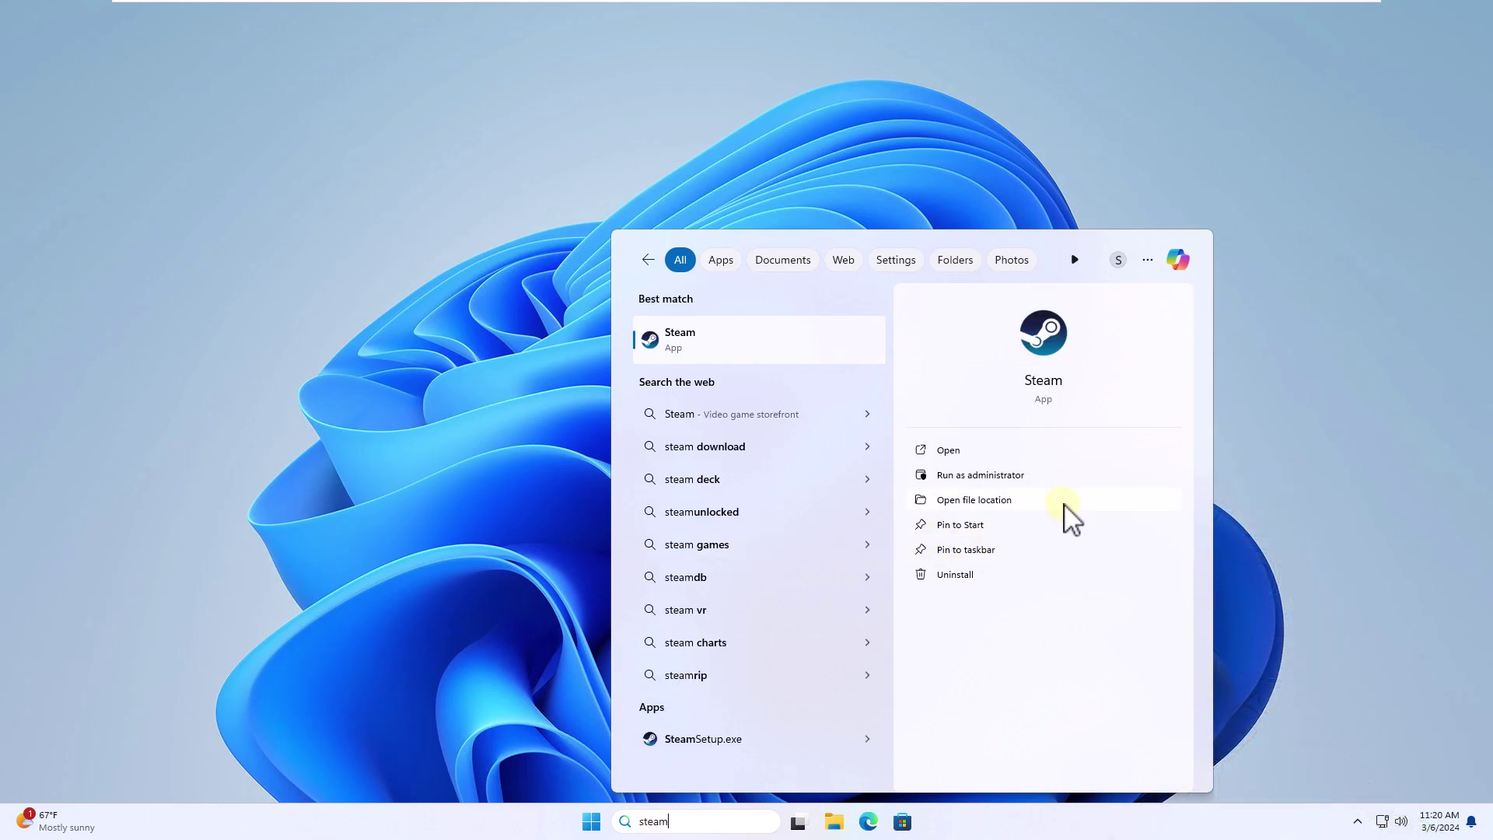
Set the Start Menu Steam shortcut to run as administrator, then launch it
{"action": "left_click", "coordinate": [1066, 506]}
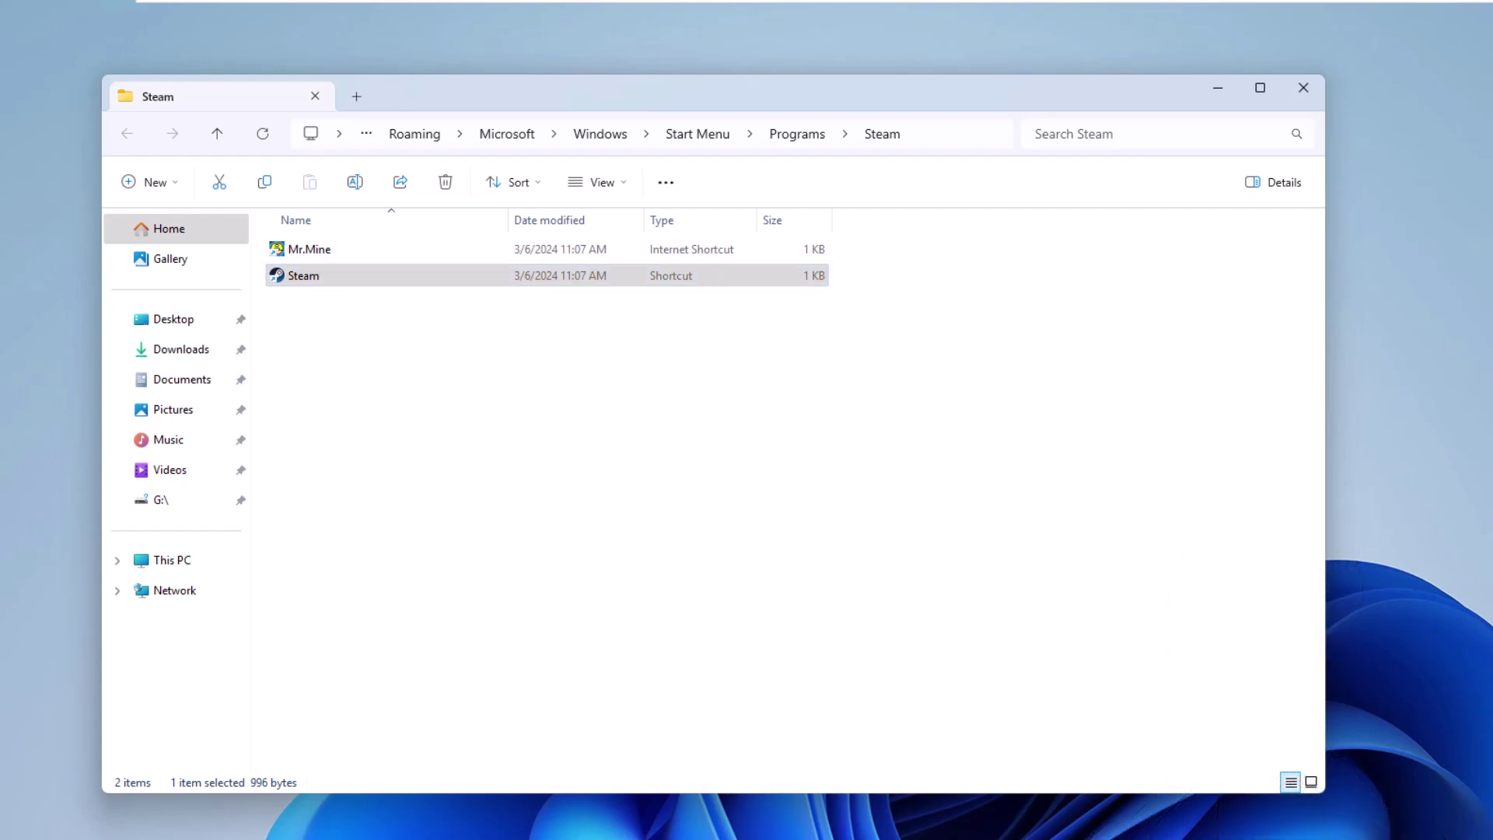
{"action": "right_click", "coordinate": [337, 279]}
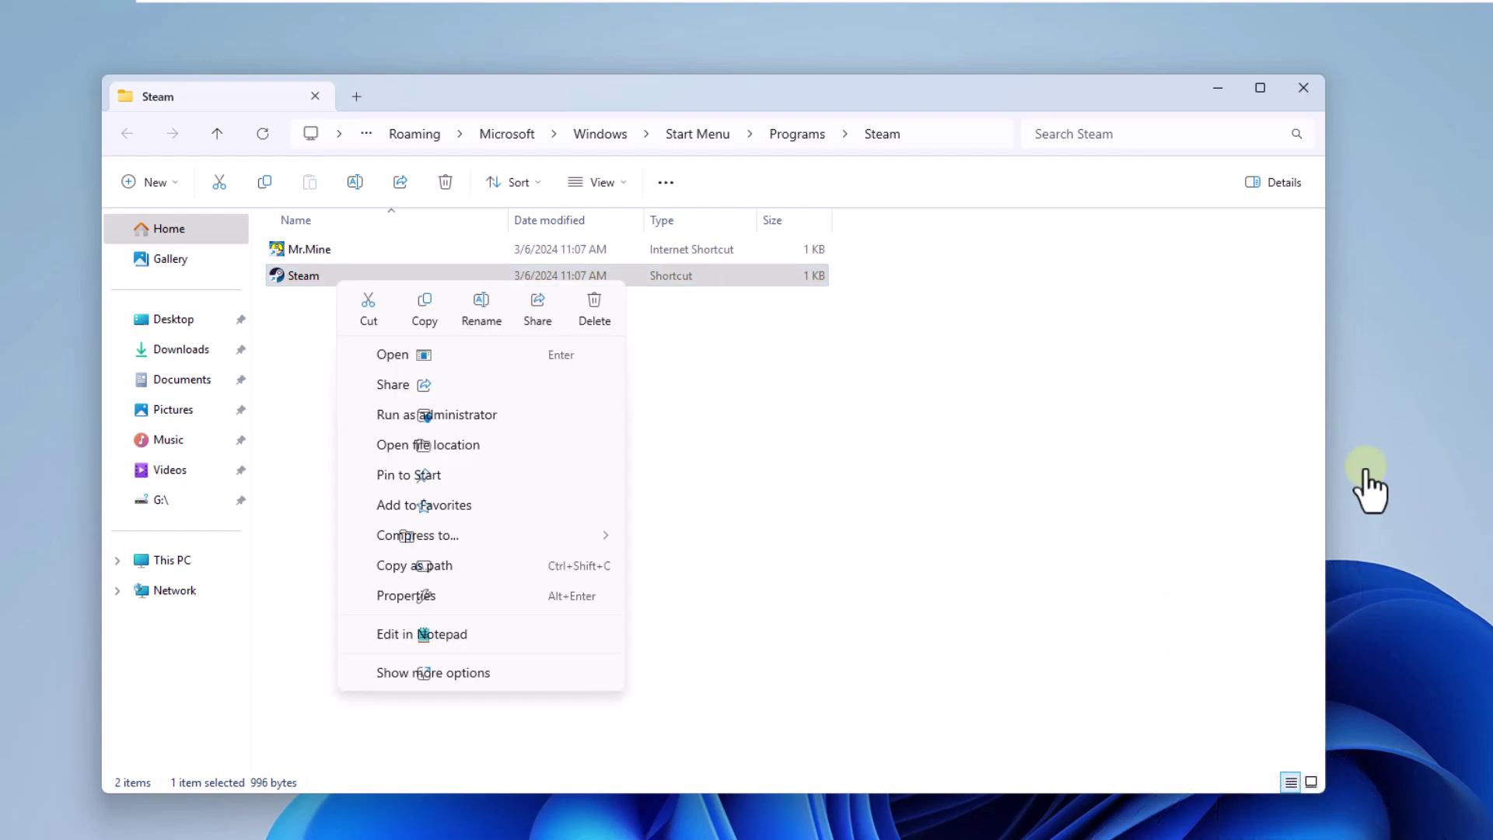
{"action": "left_click", "coordinate": [560, 595]}
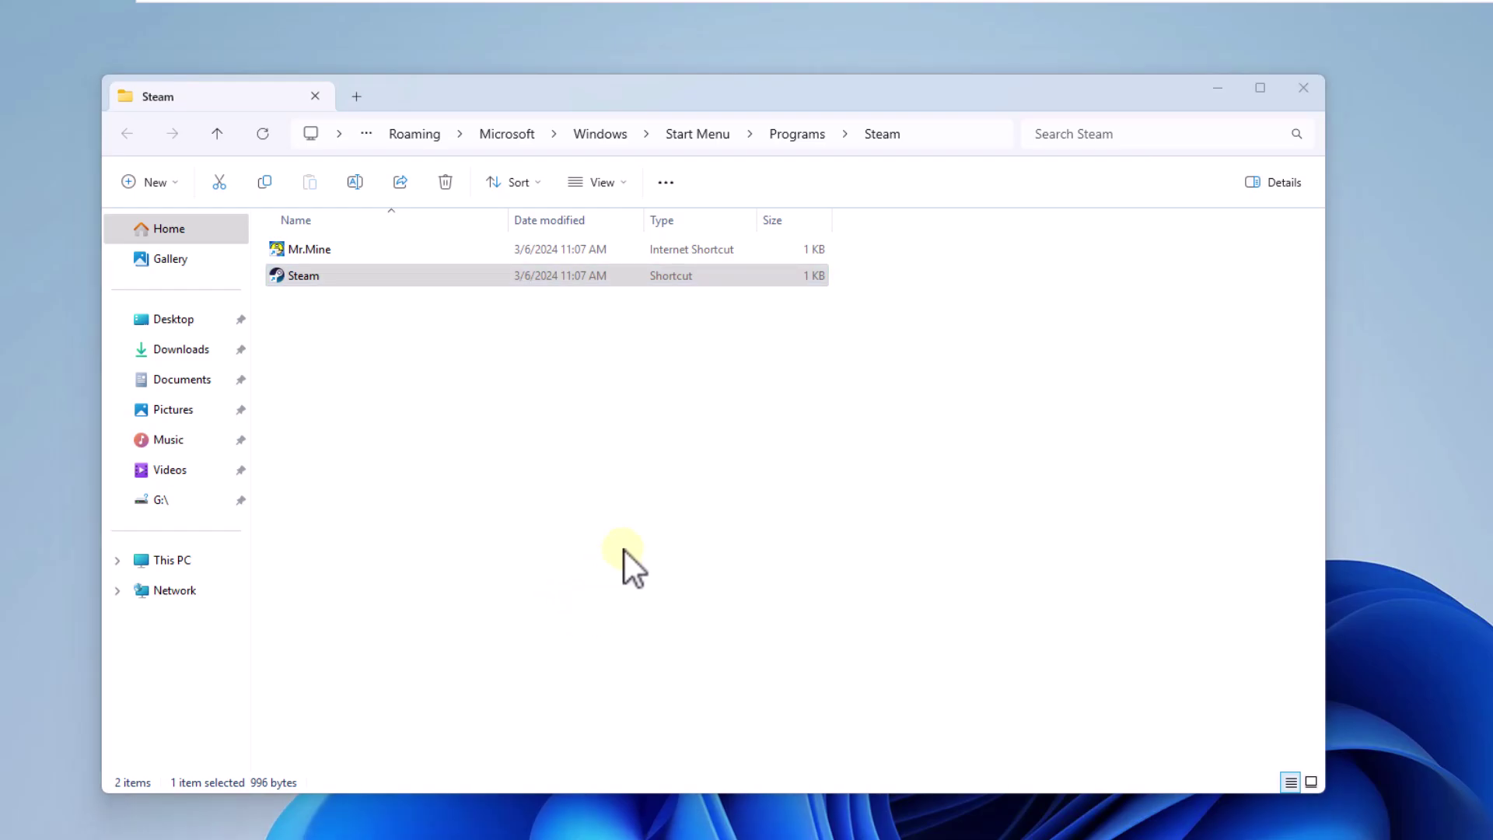
{"action": "left_click", "coordinate": [544, 343]}
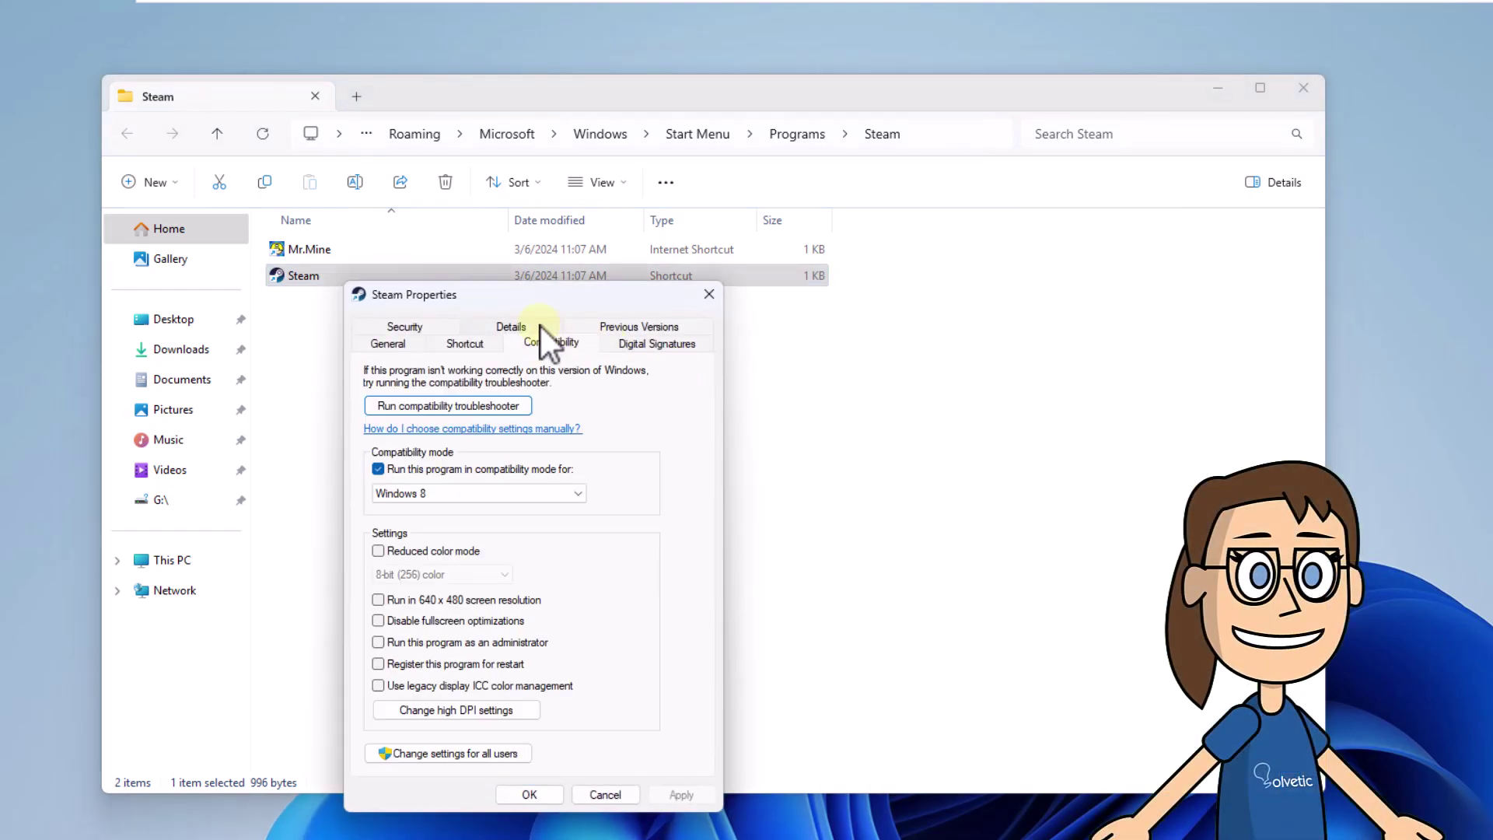
{"action": "left_click", "coordinate": [475, 644]}
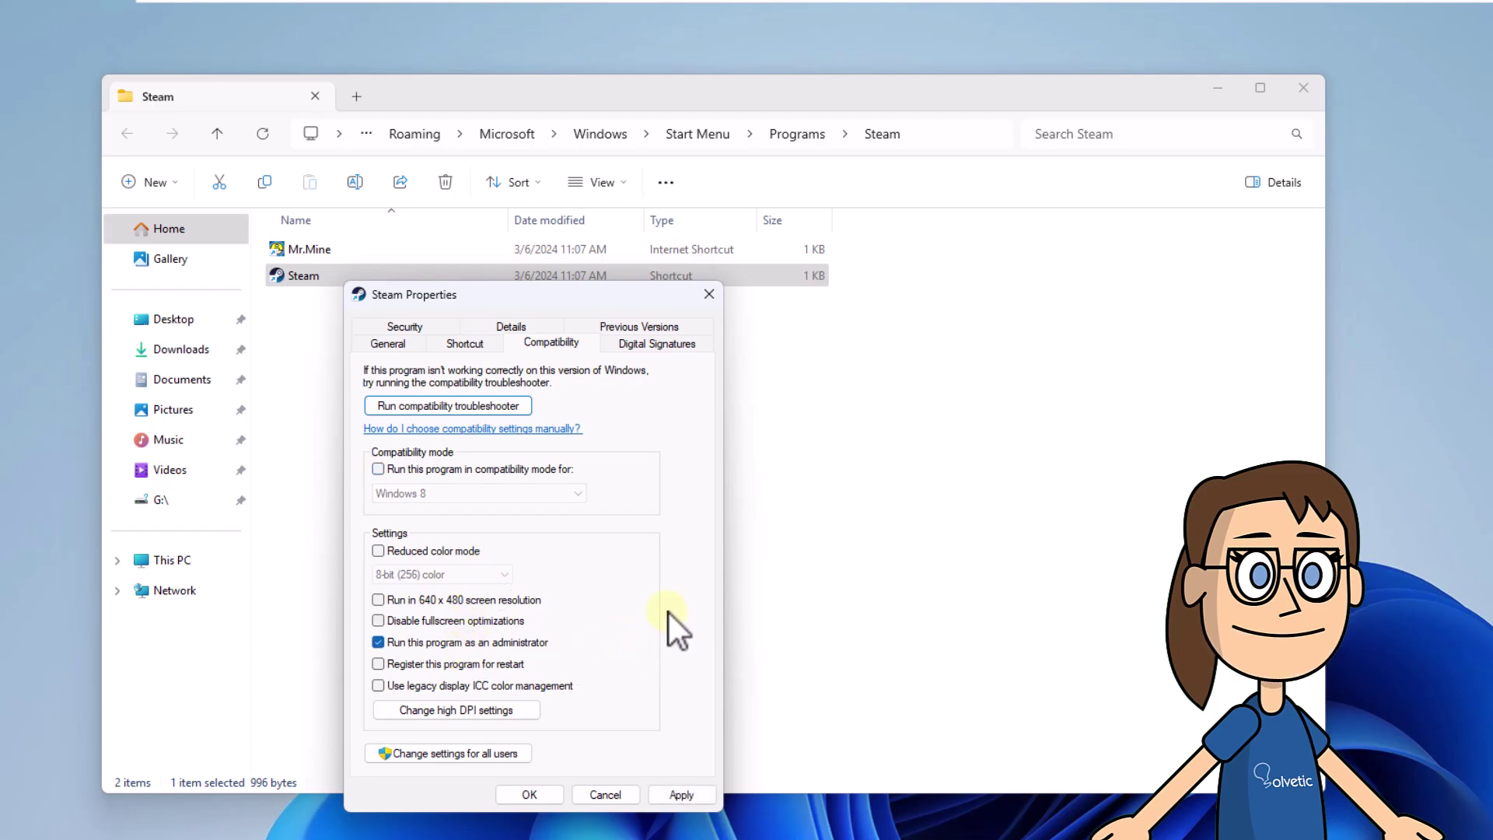
{"action": "left_click", "coordinate": [676, 794]}
{"action": "left_click", "coordinate": [523, 794]}
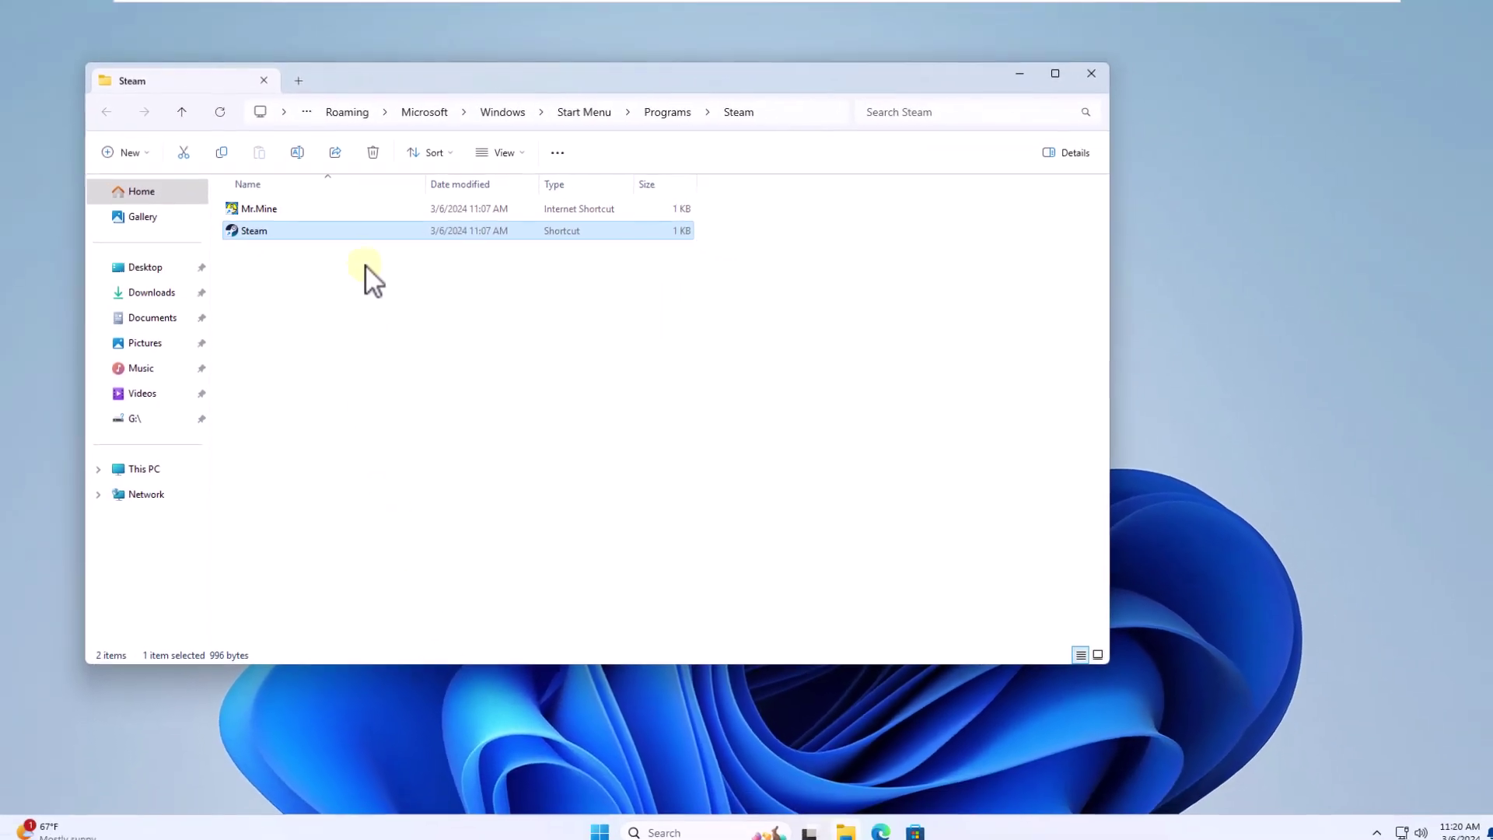
{"action": "double_click", "coordinate": [360, 232]}
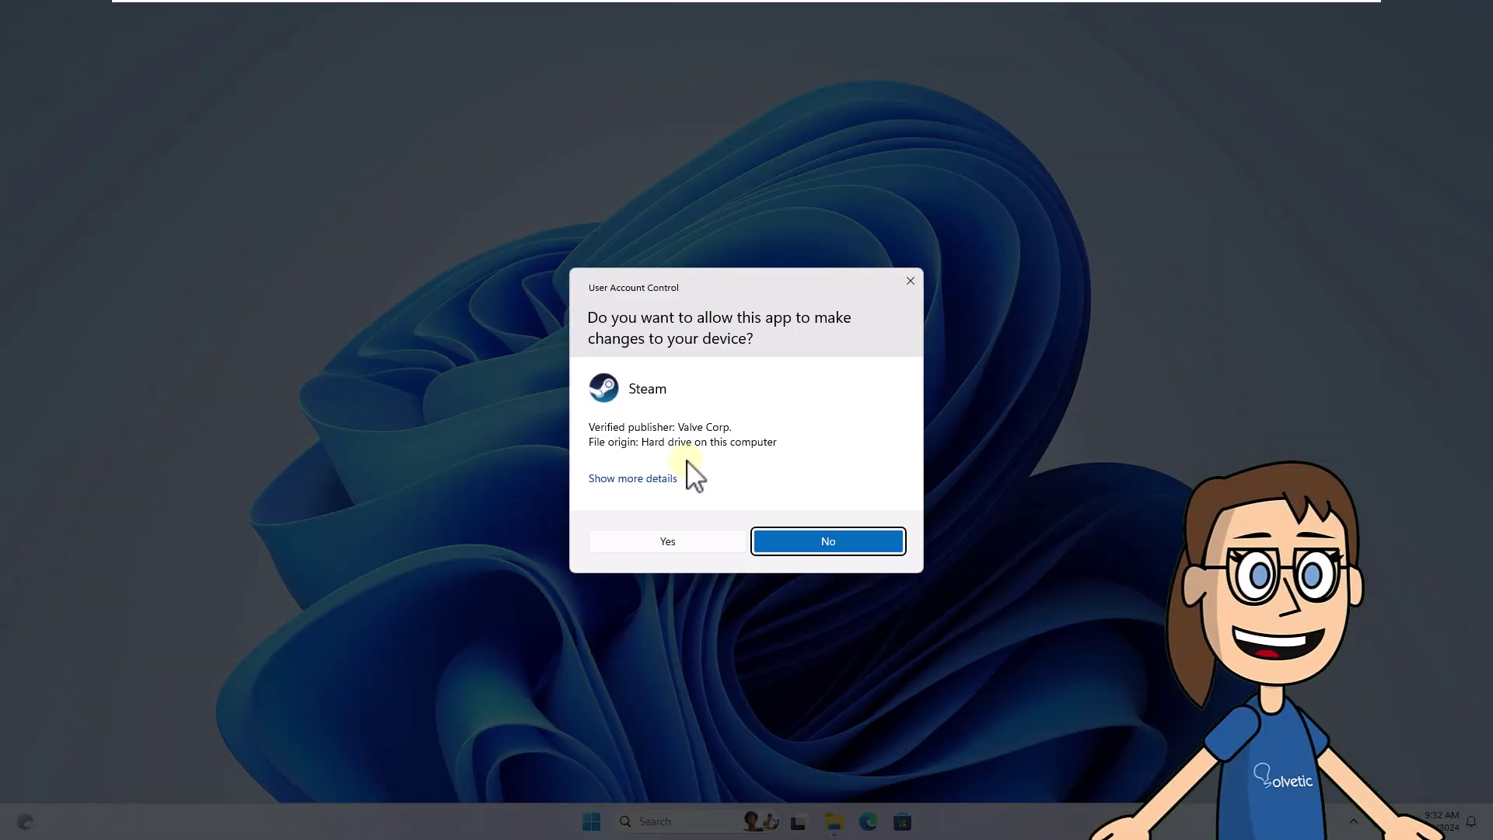
Approve Steam's administrator prompt, close File Explorer, and minimize the Steam window
{"action": "left_click", "coordinate": [690, 542]}
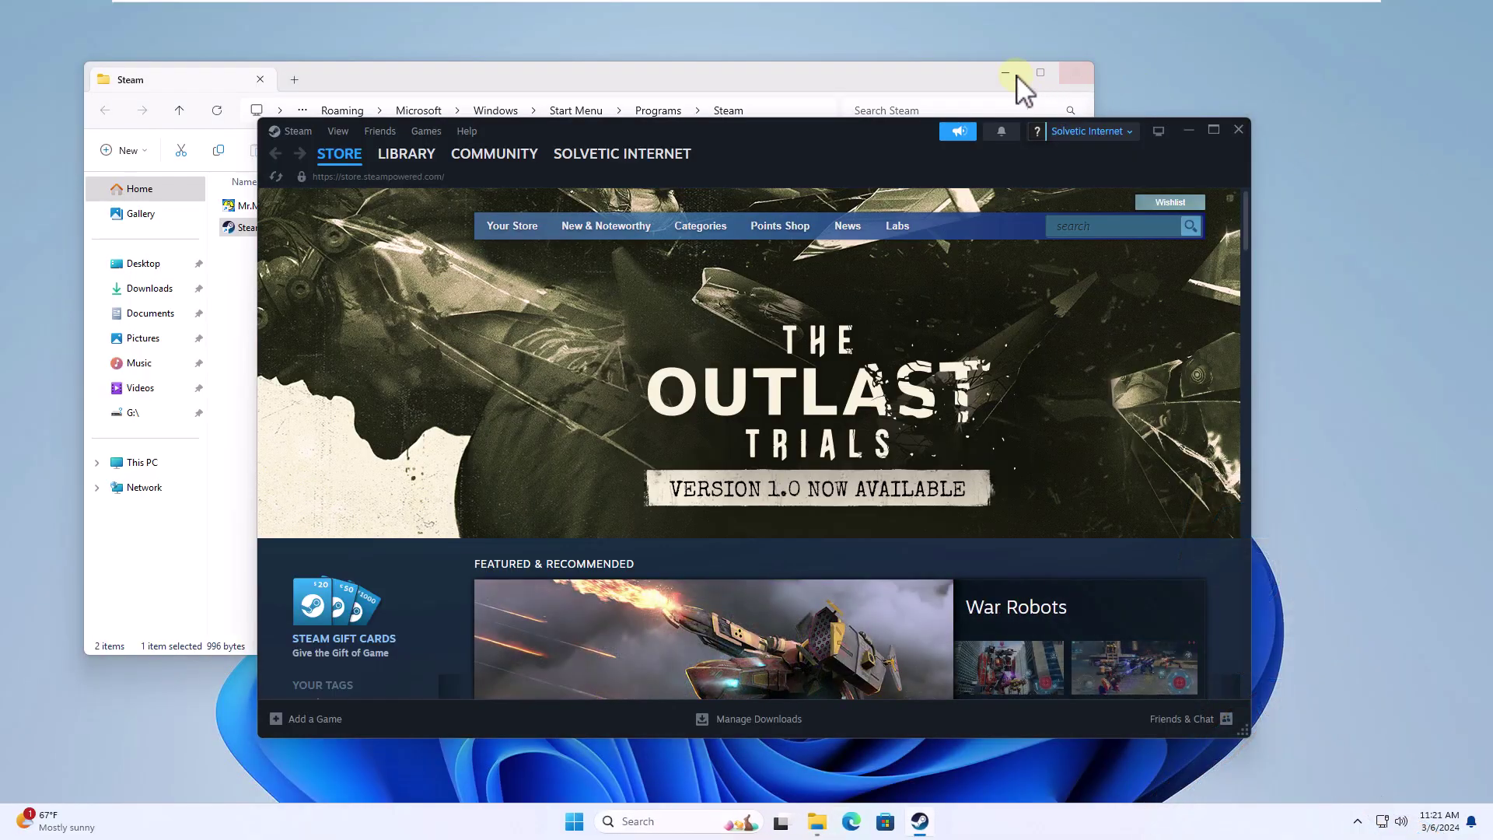
{"action": "left_click", "coordinate": [1076, 72]}
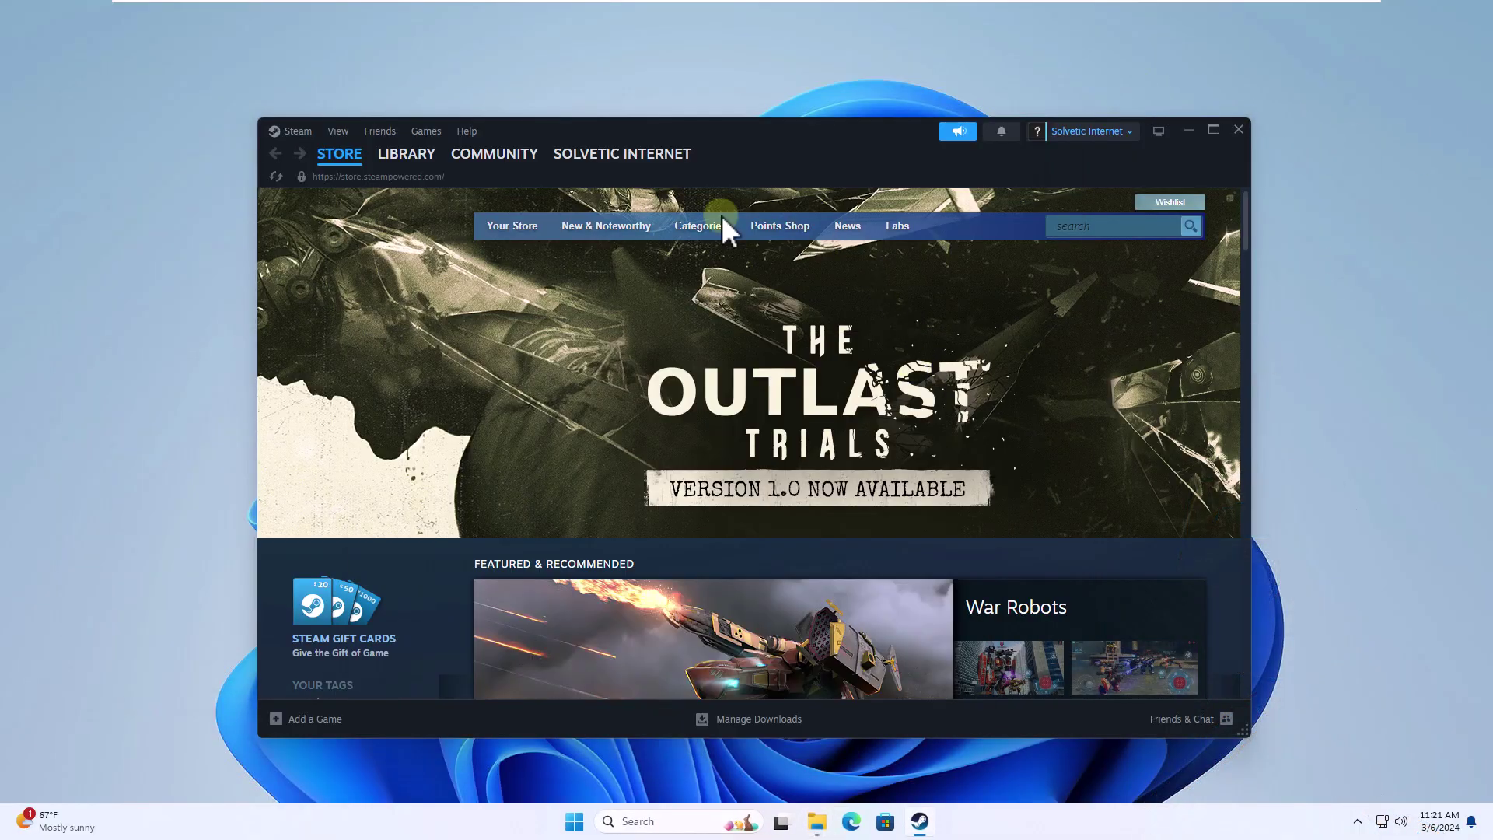
{"action": "left_click", "coordinate": [1190, 131]}
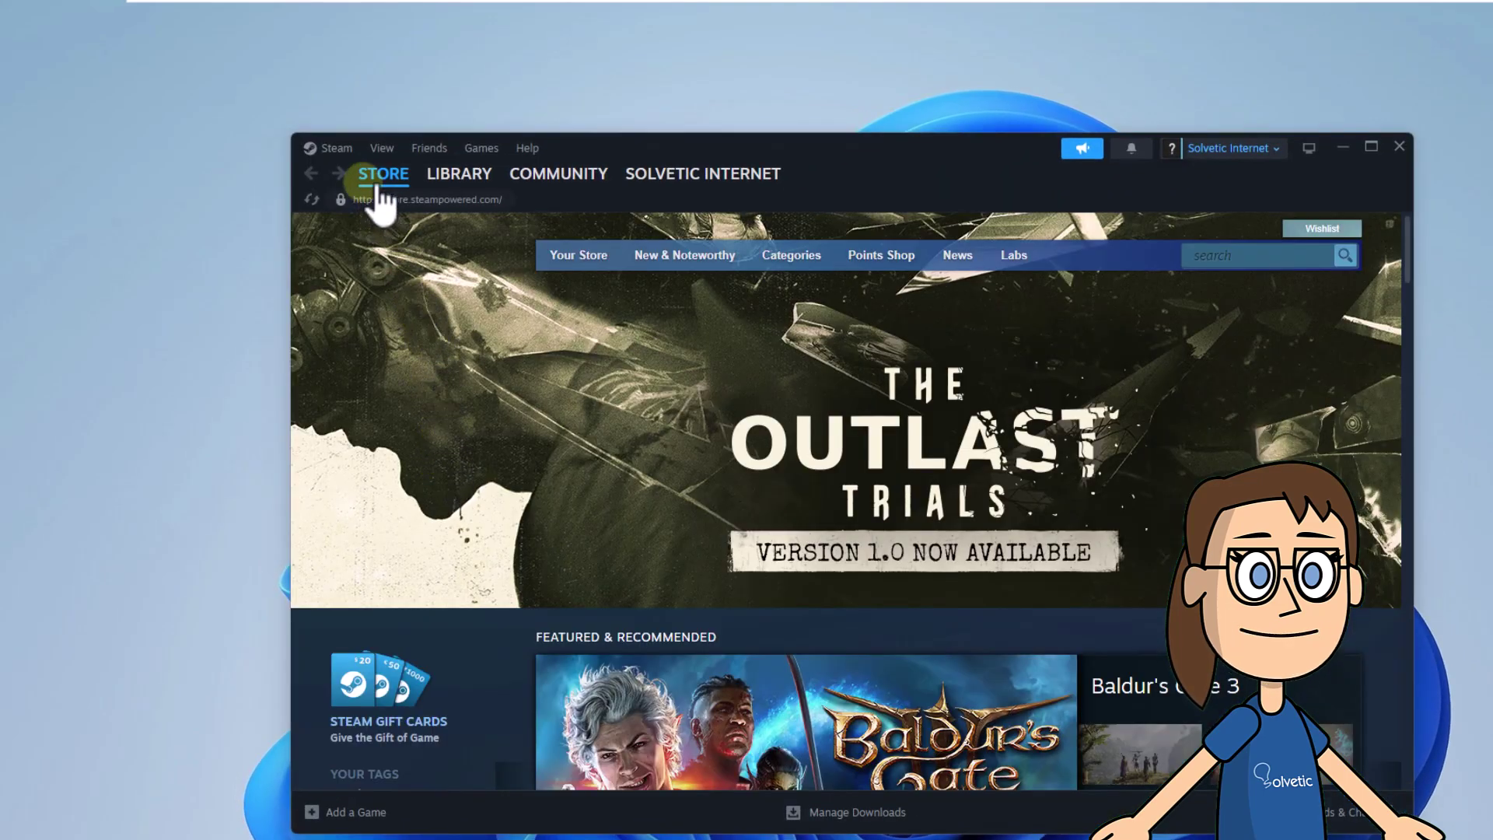
Repair the C:\Program Files (x86)\Steam library folder from Storage settings, approving the UAC prompt
{"action": "left_click", "coordinate": [333, 148]}
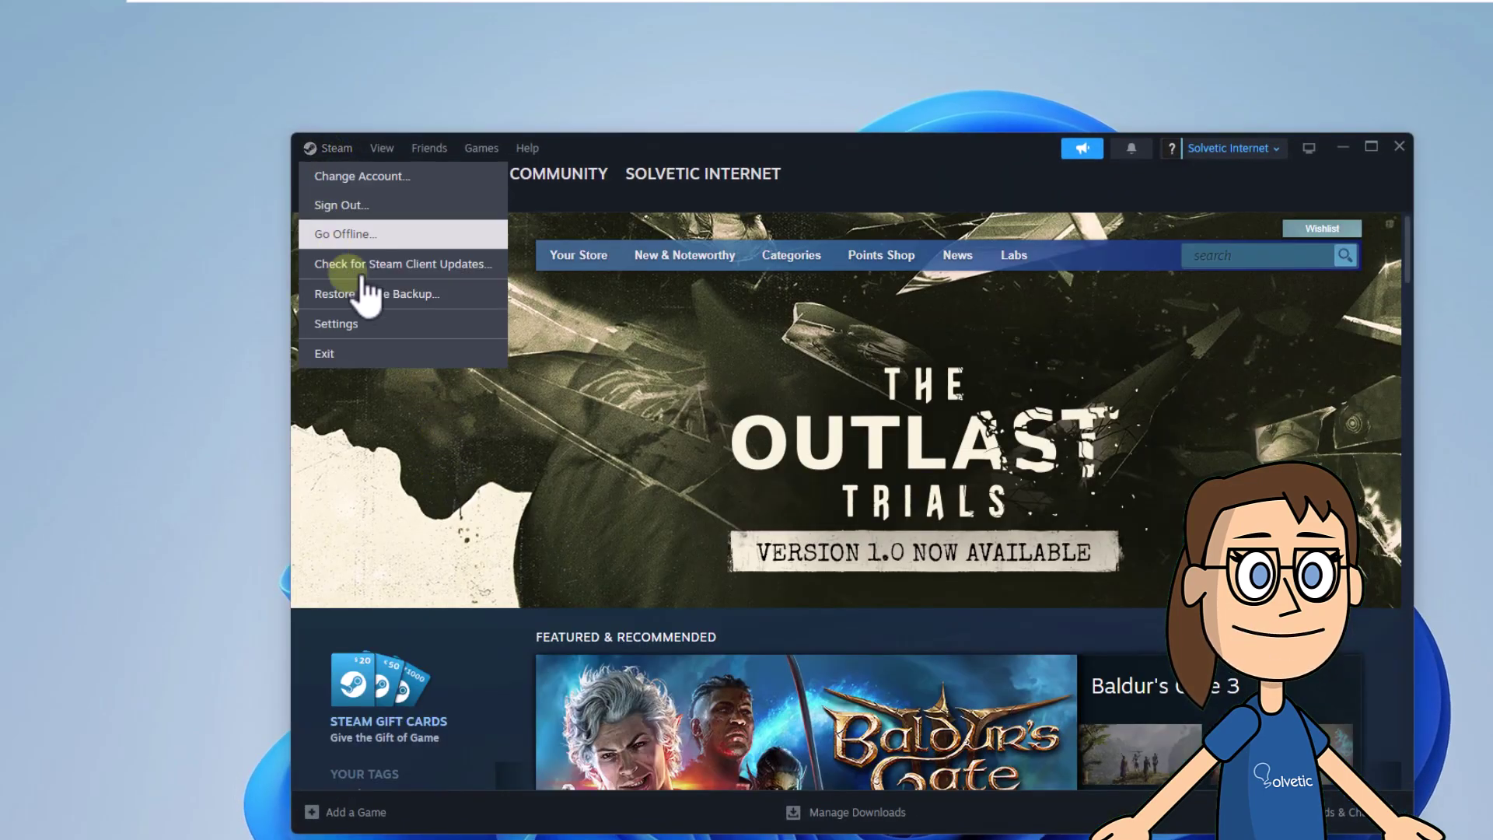
{"action": "left_click", "coordinate": [386, 325]}
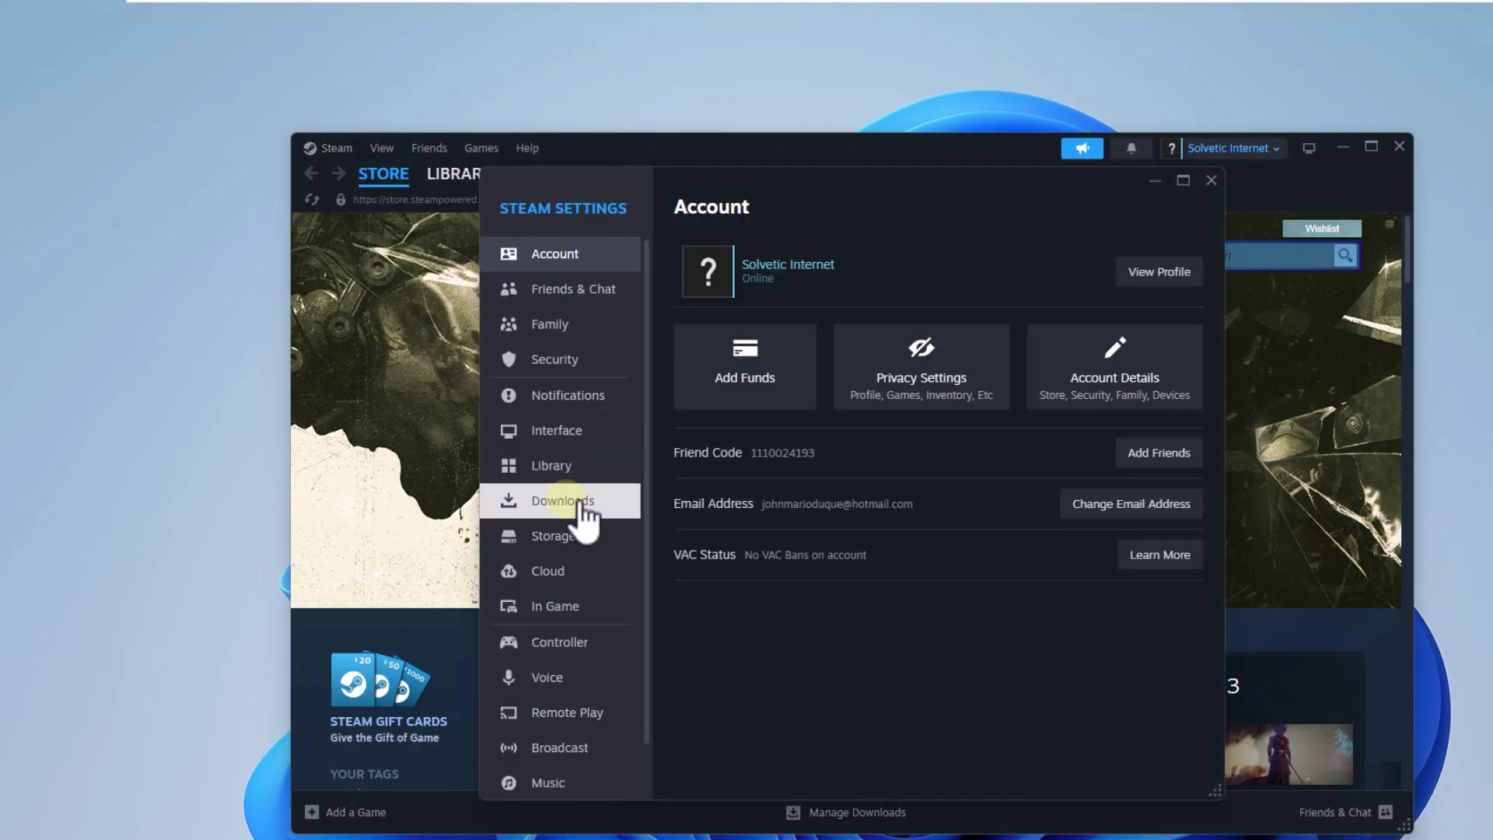
{"action": "left_click", "coordinate": [572, 538]}
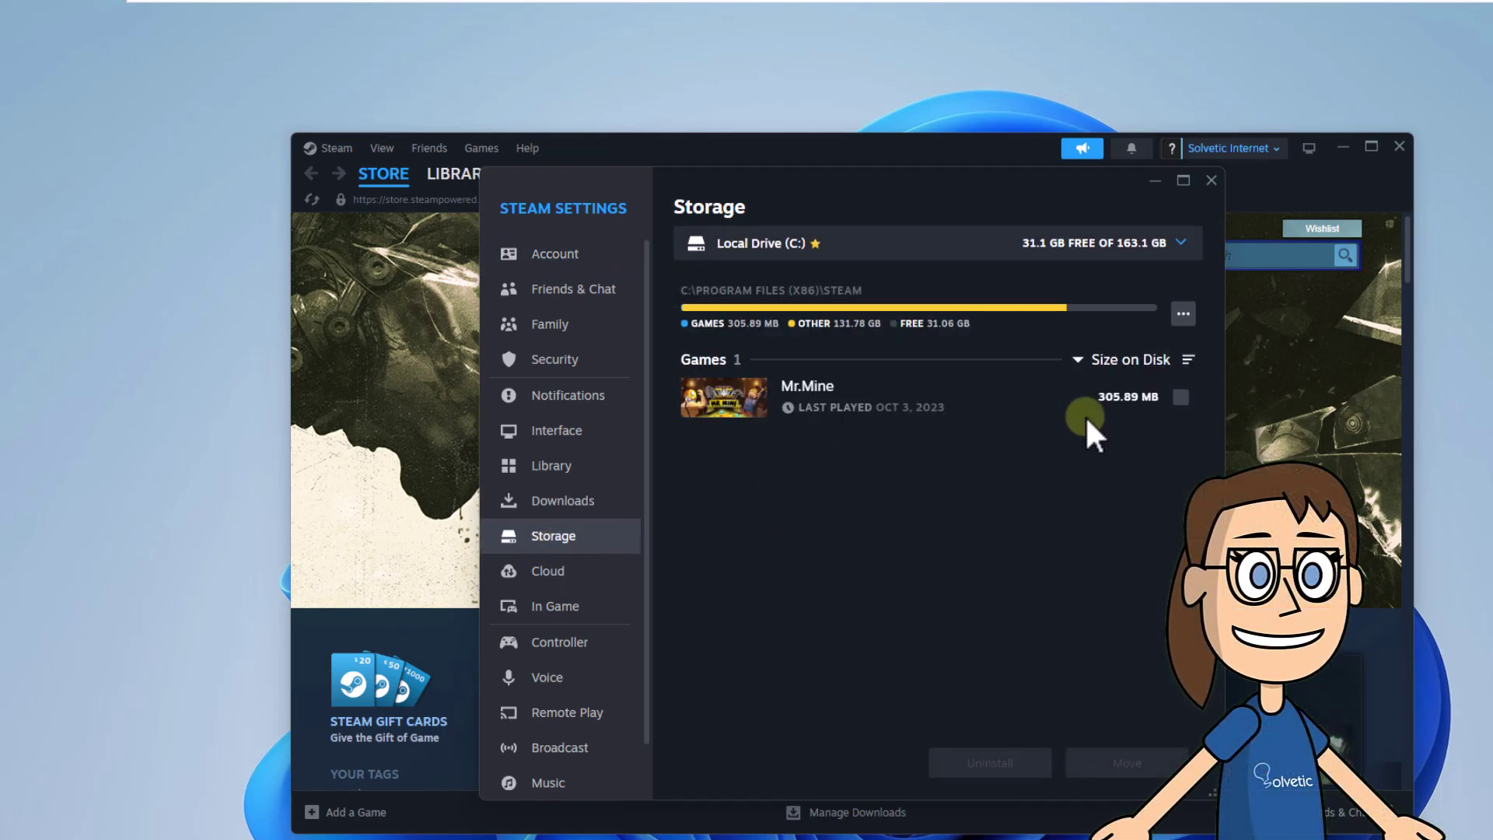
{"action": "left_click", "coordinate": [1183, 314]}
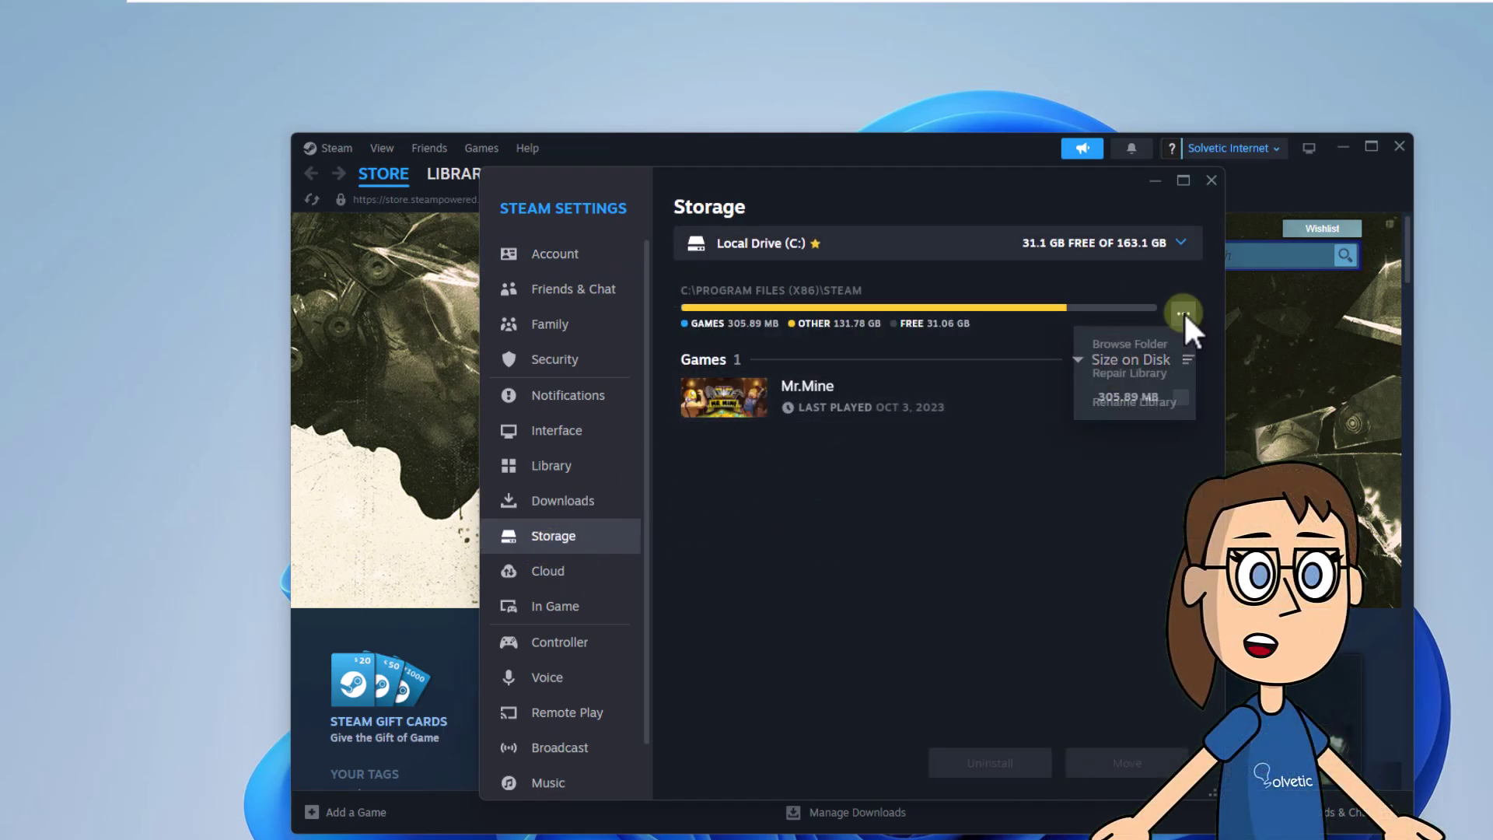
{"action": "left_click", "coordinate": [1177, 376]}
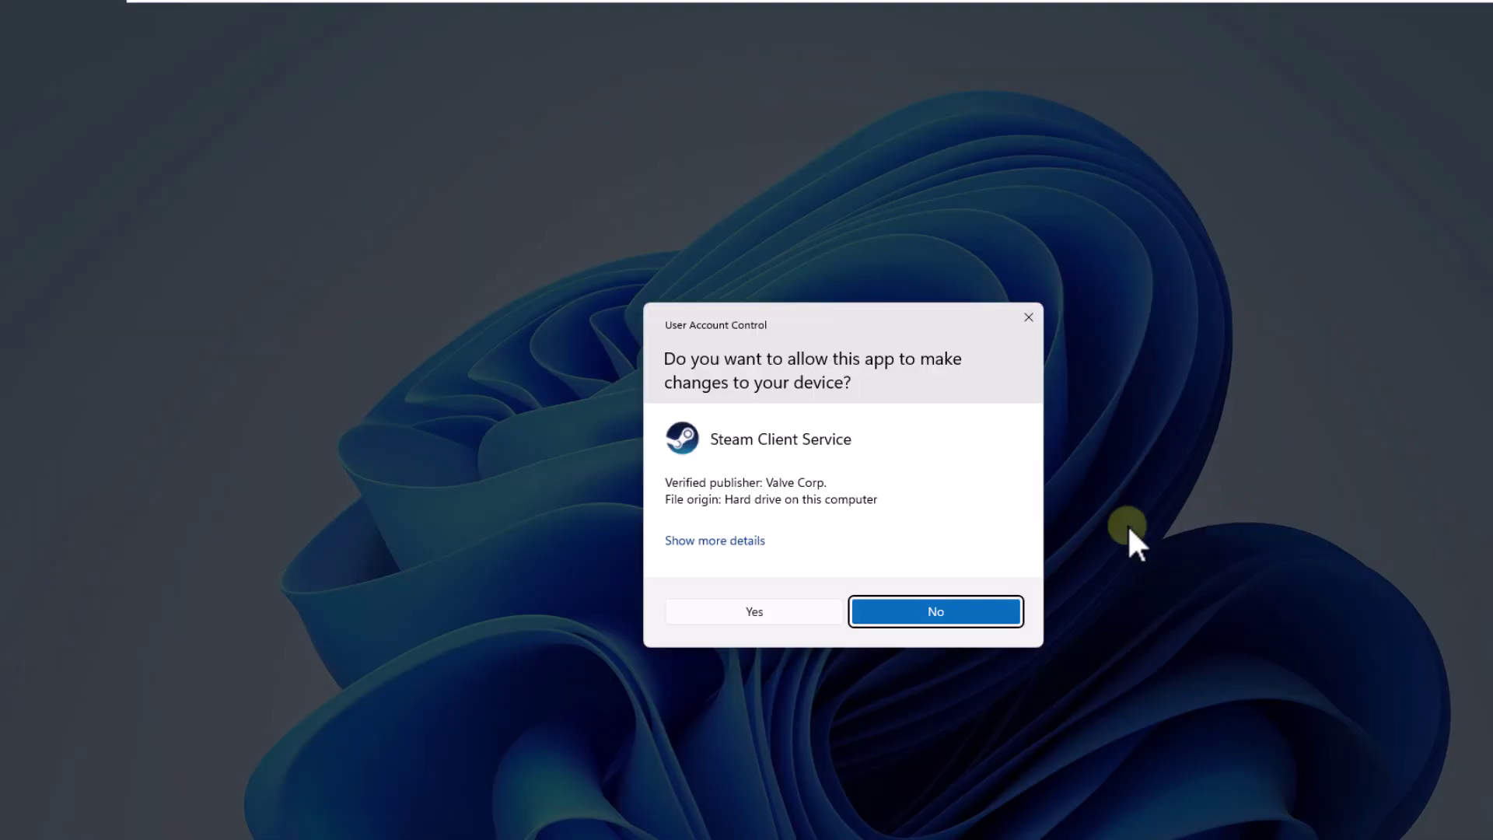
{"action": "left_click", "coordinate": [787, 612]}
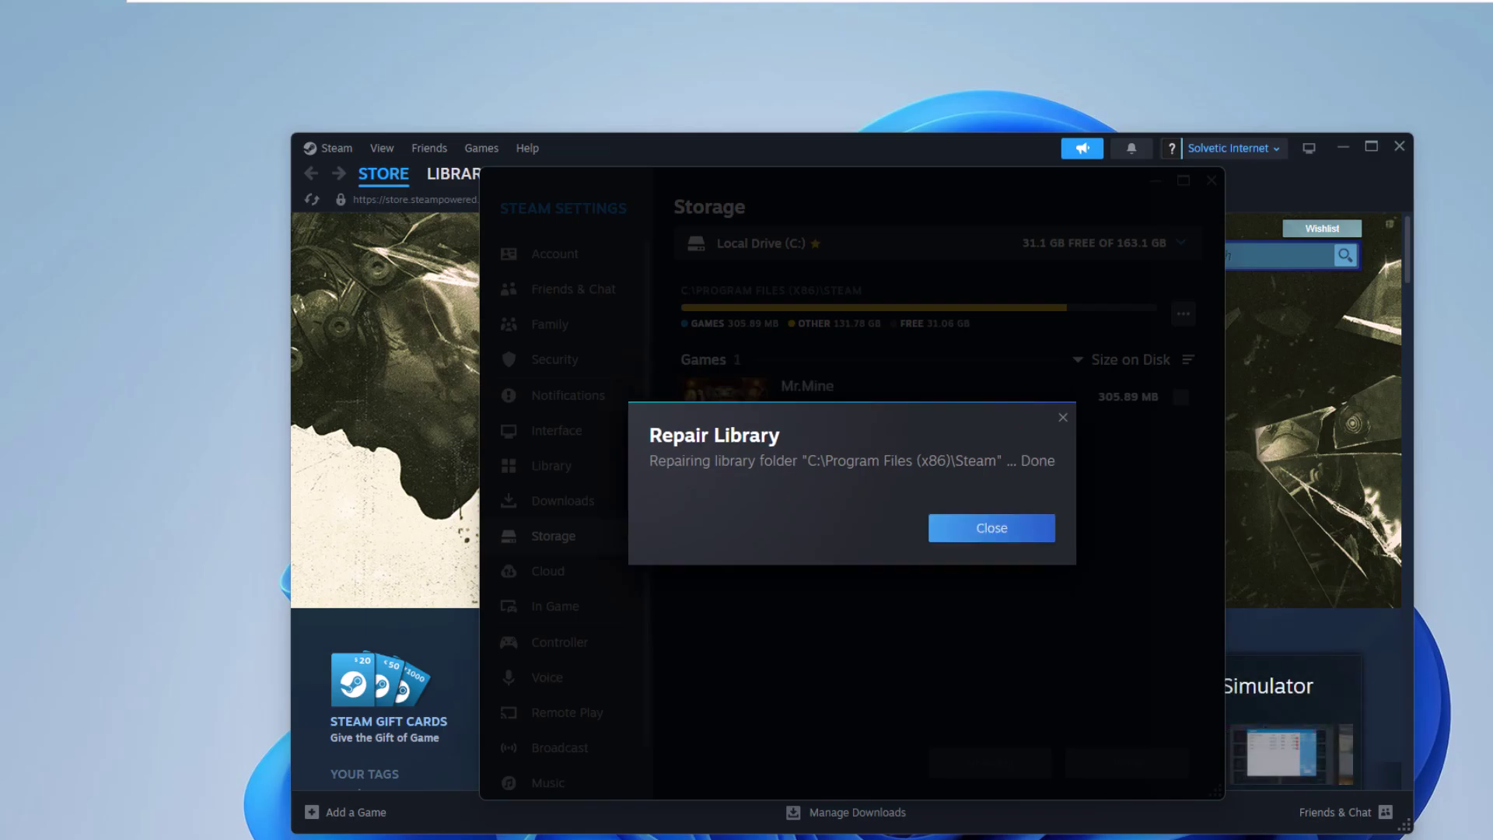
Dismiss the Repair Library report, exit Steam Settings, and minimize Steam to the taskbar
{"action": "left_click", "coordinate": [986, 532]}
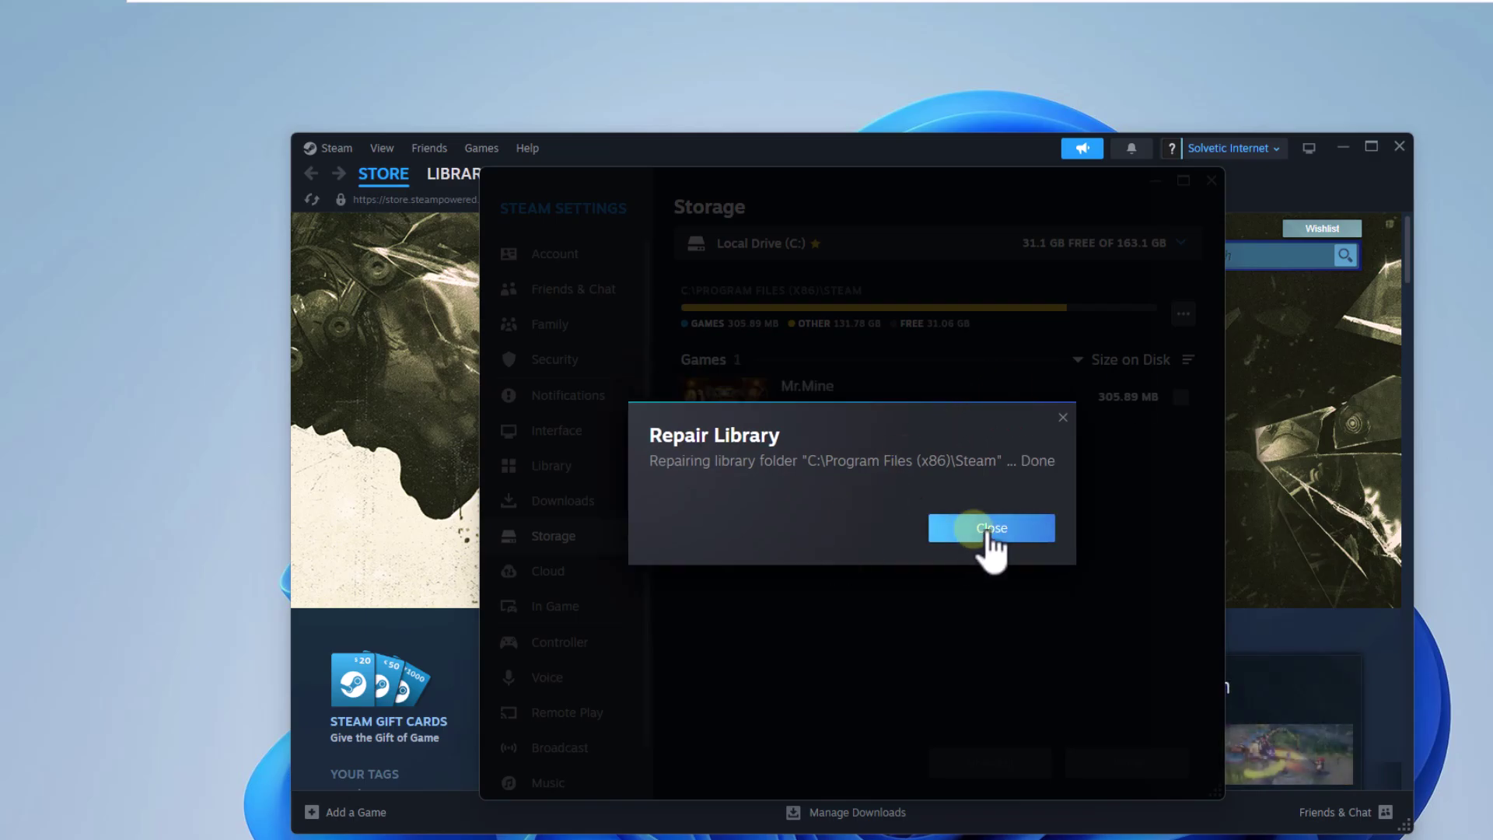
{"action": "left_click", "coordinate": [1210, 180]}
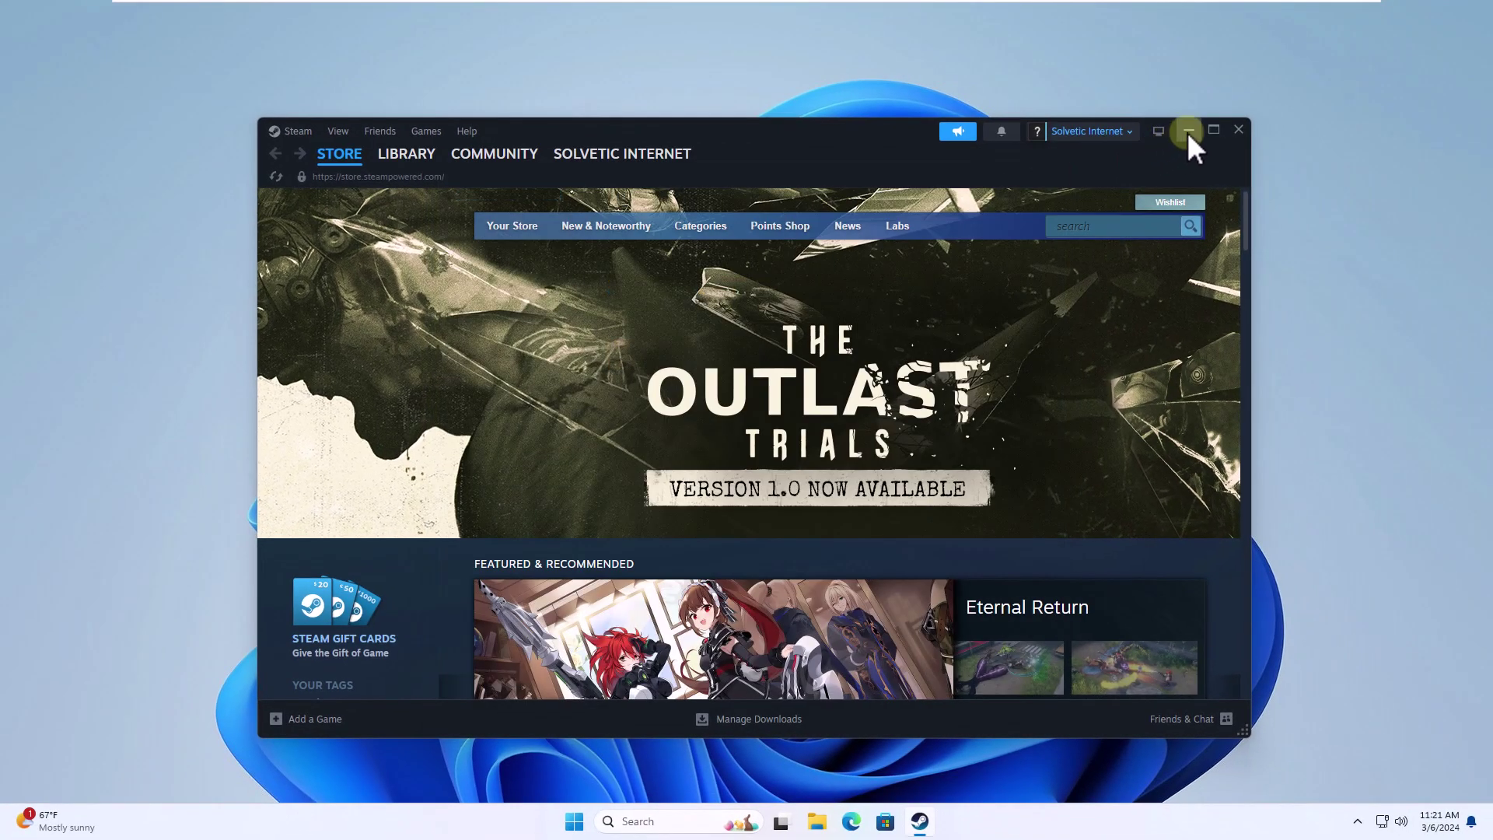
{"action": "left_click", "coordinate": [1189, 131]}
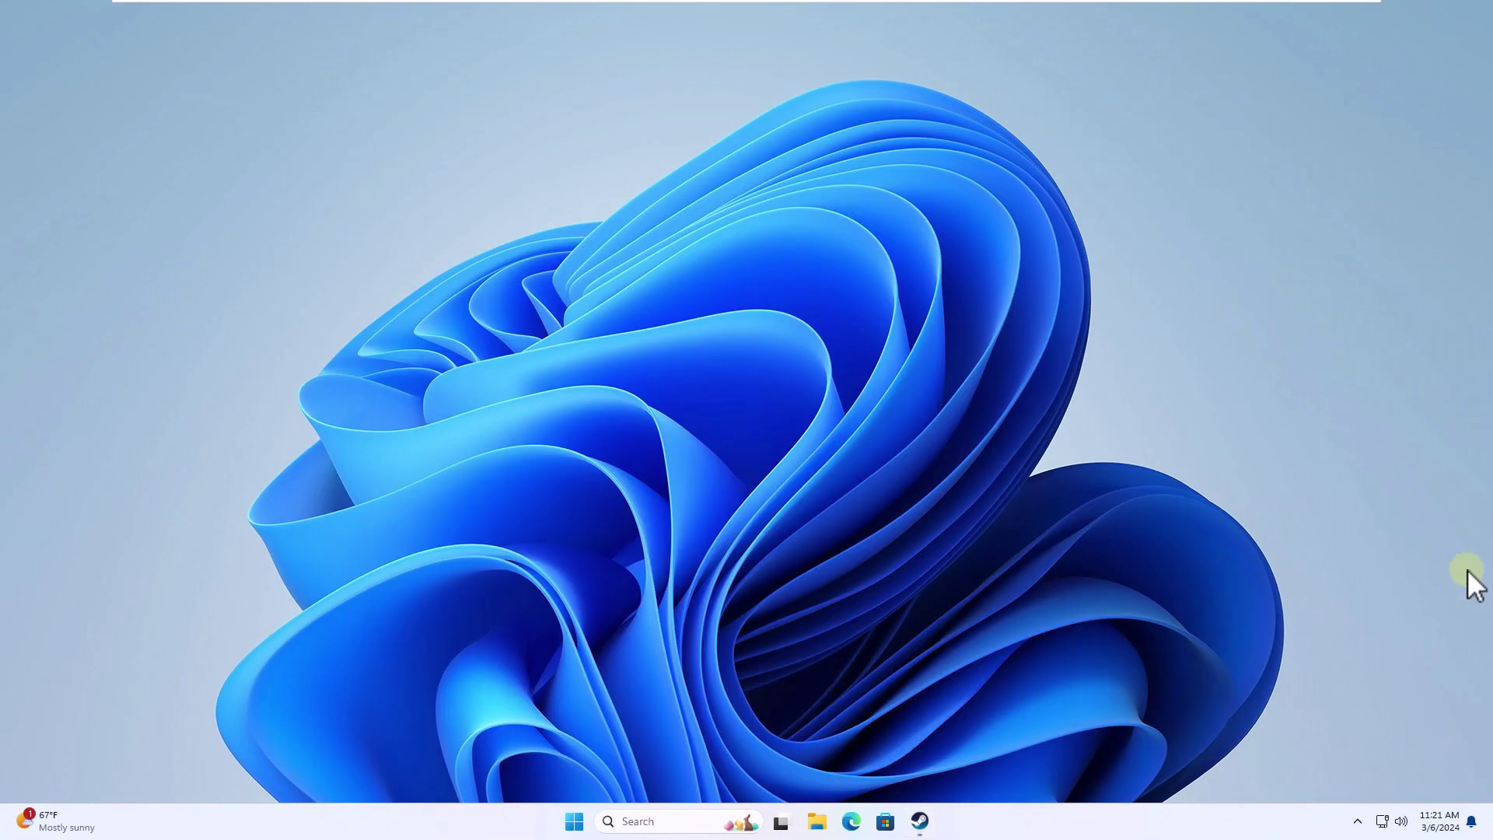